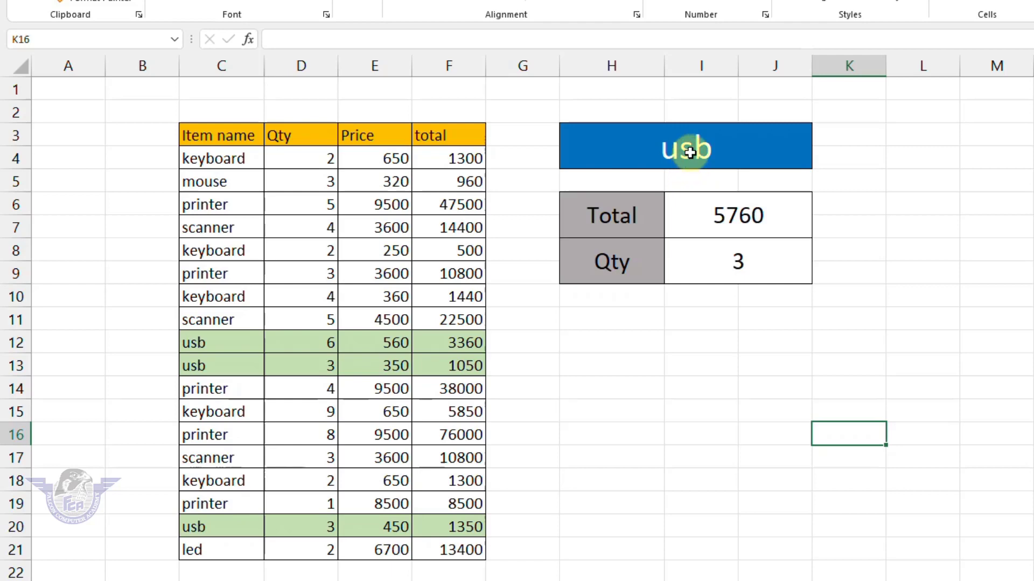
- Change the item name in the blue lookup cell H3 to scanner
left_click(684, 152)
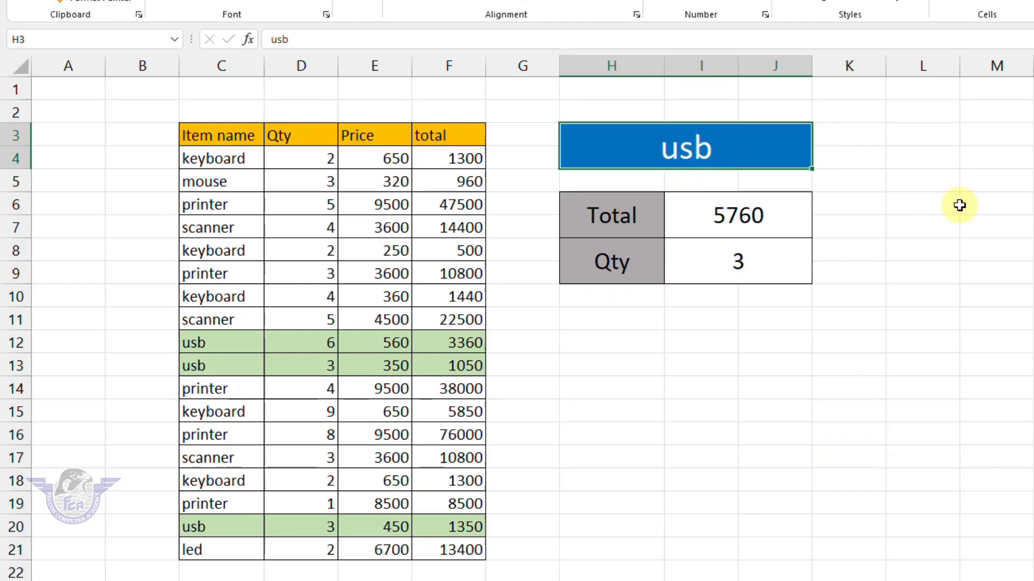
type("scanner")
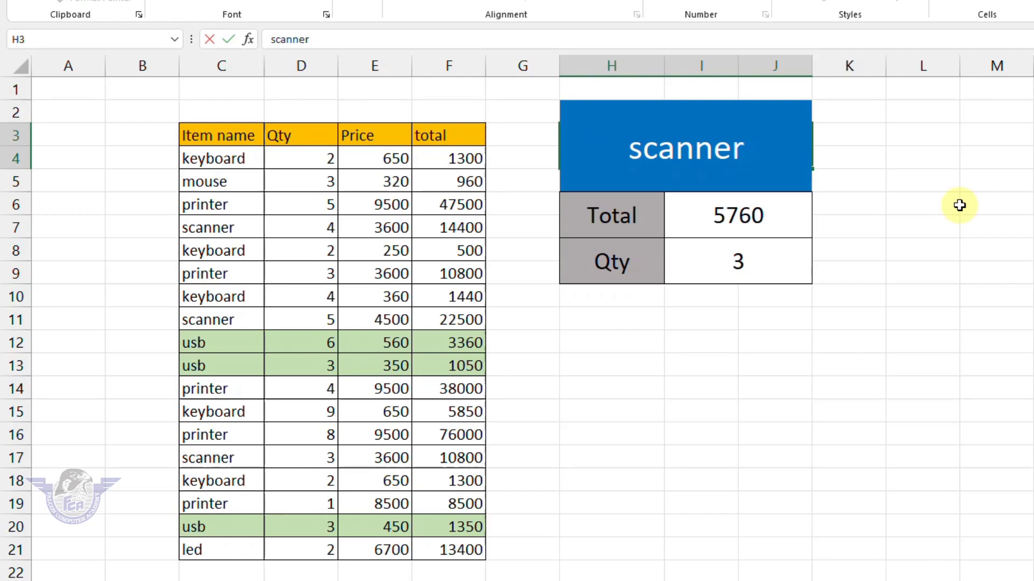
key("Return")
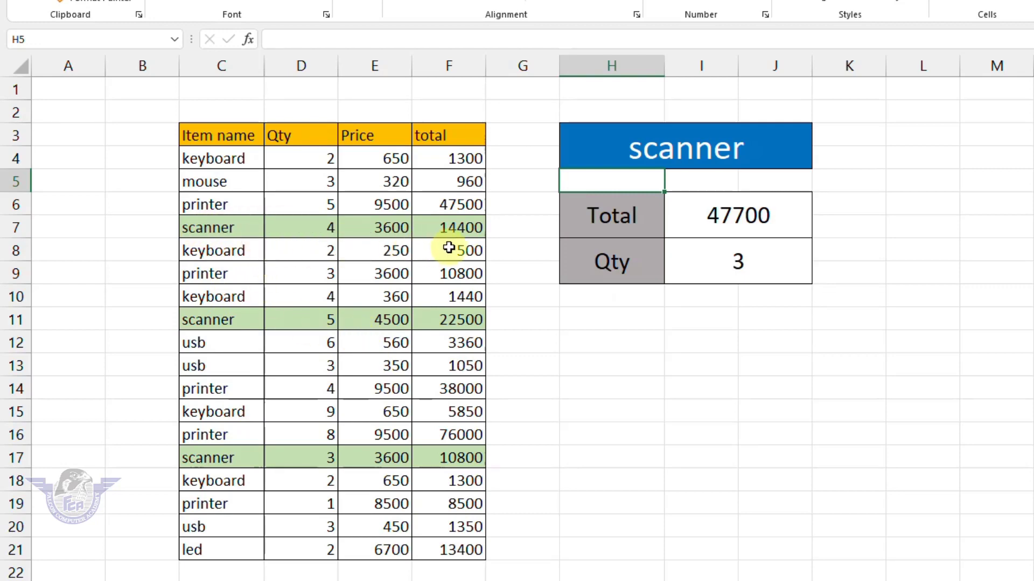
- Set the lookup item in cell H3 to mouse
left_click(684, 156)
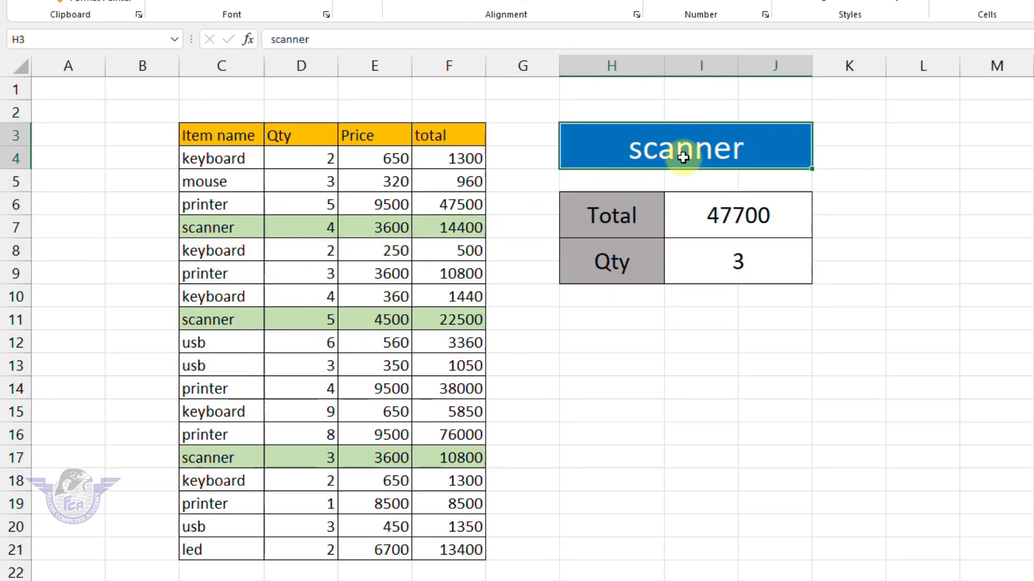
type("mouse")
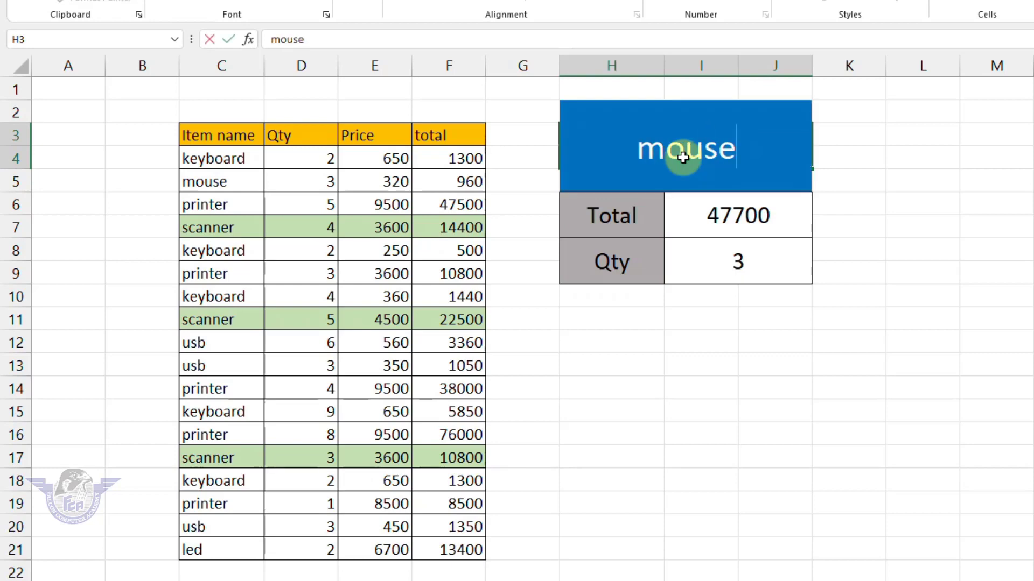
key("Return")
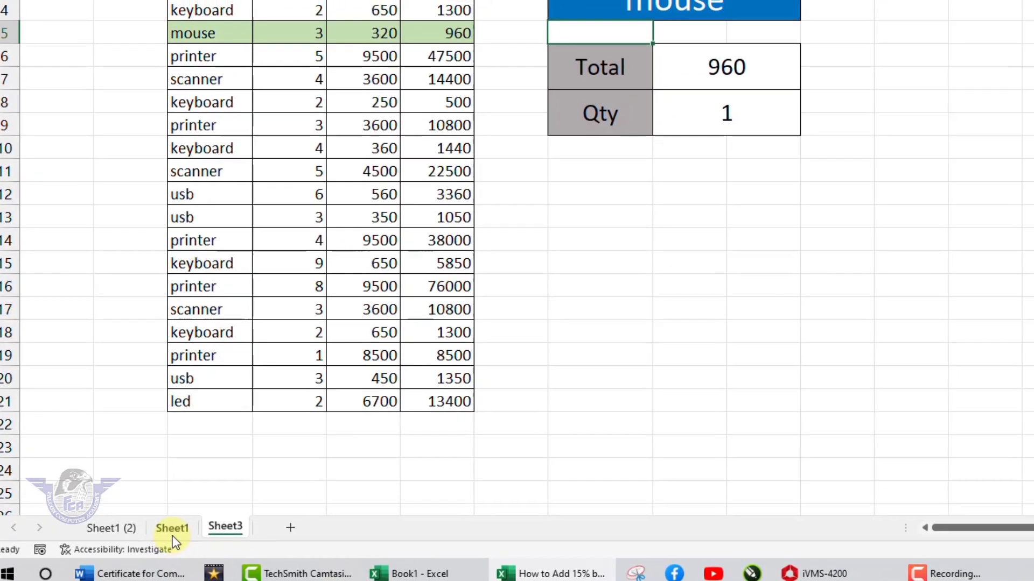
- On Sheet1, clear all the values below the Rank header, from G7 to G12
left_click(172, 533)
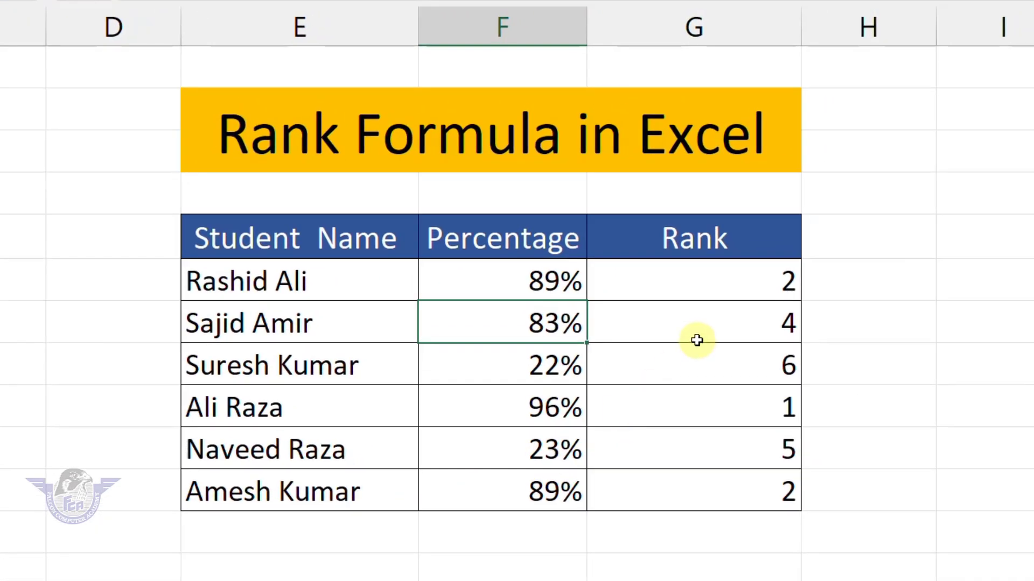
left_click_drag(700, 286, 708, 494)
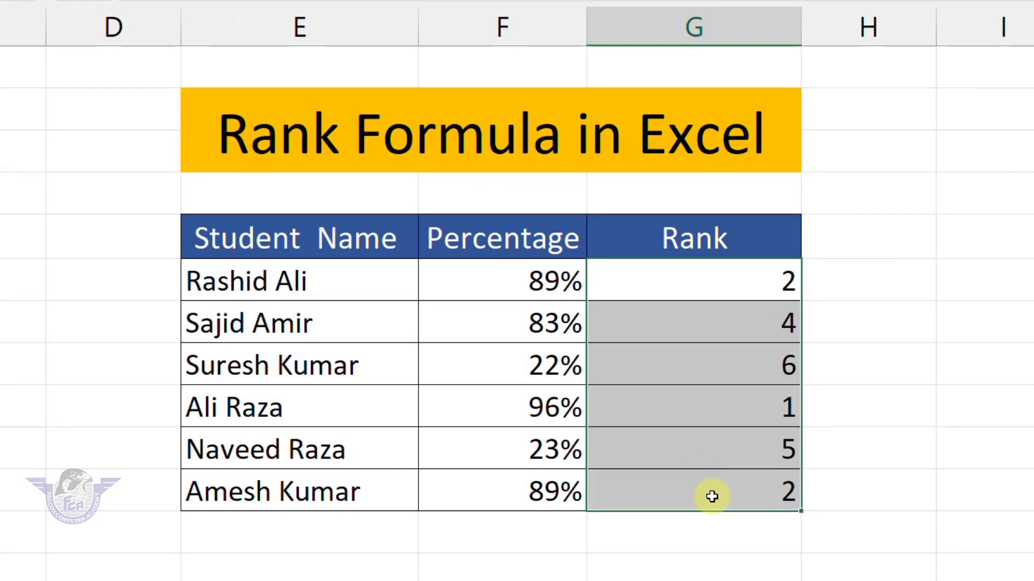
key("Delete")
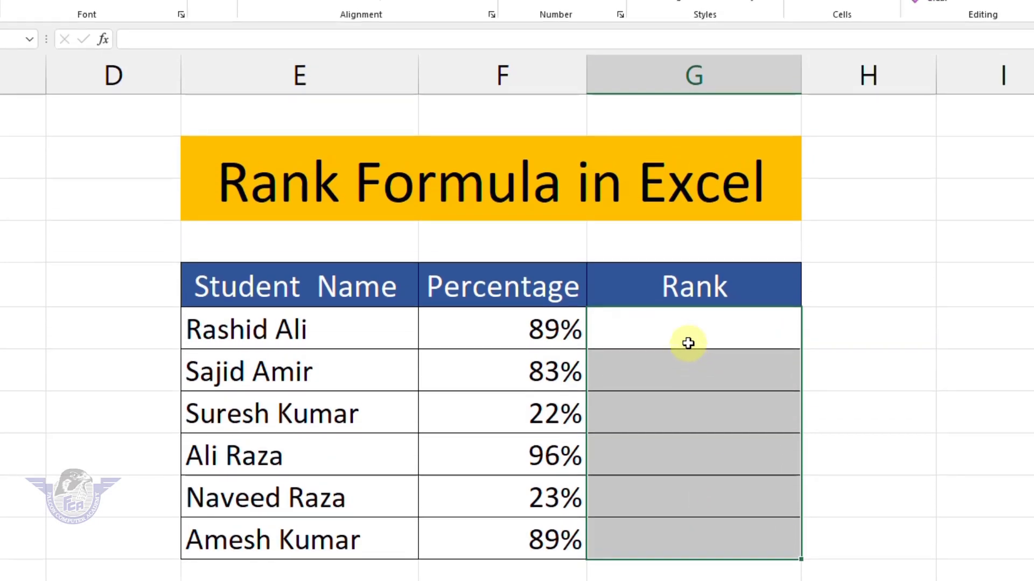
- Begin a RANK formula in G7 with F7 as the number and F7:F12 as the reference range
left_click(661, 322)
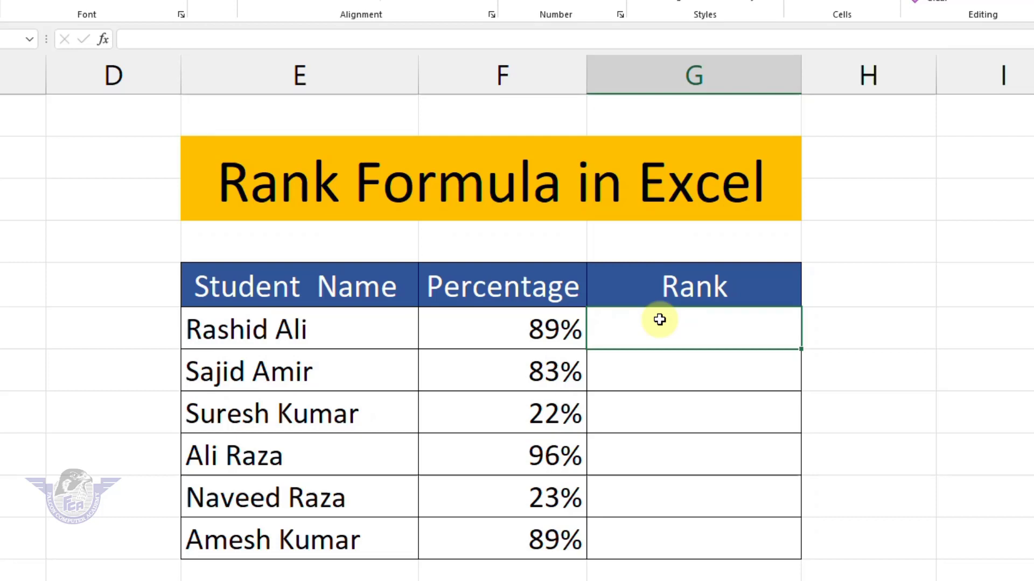
type("=ran")
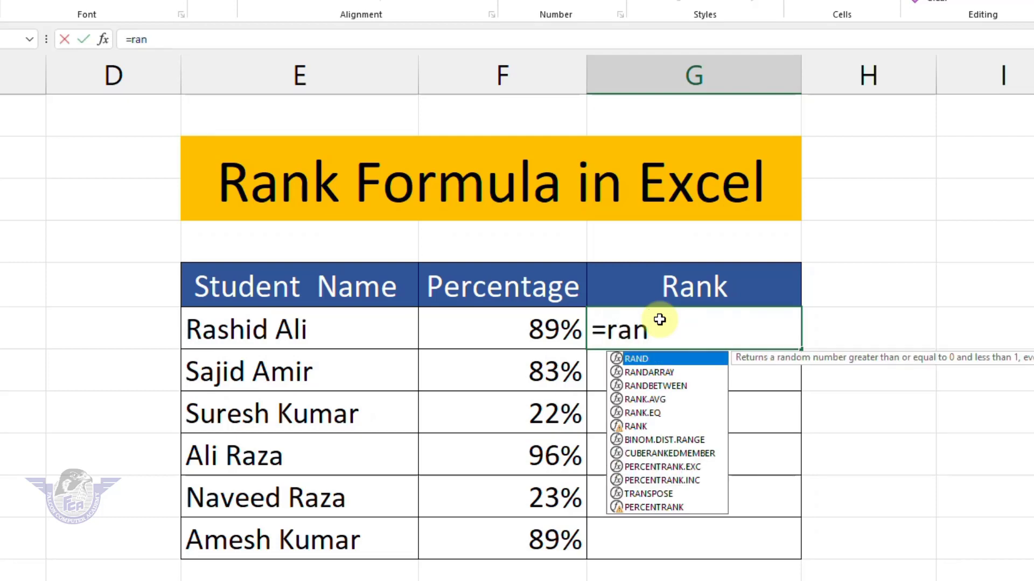
type("k")
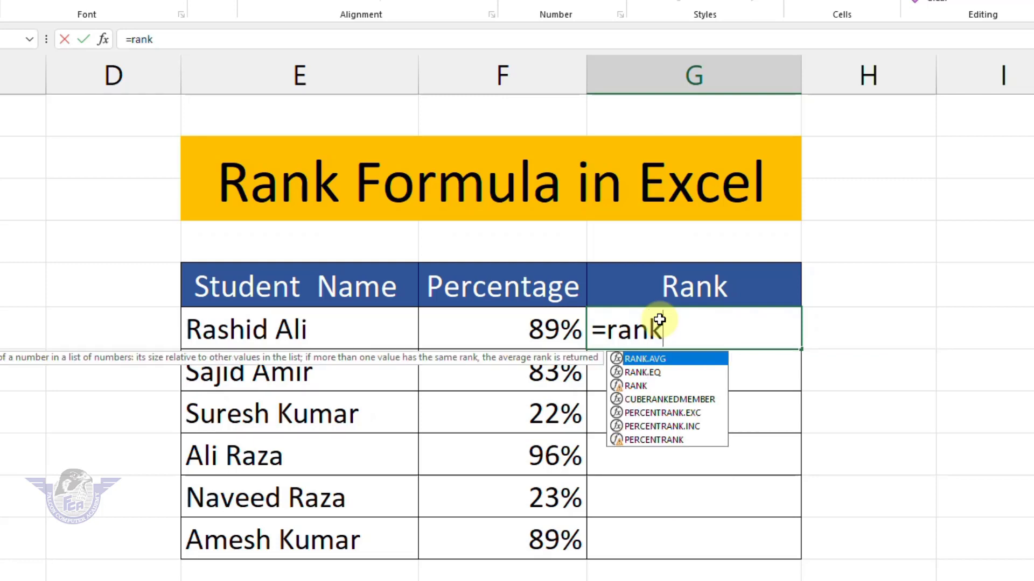
key("Down")
key("Down")
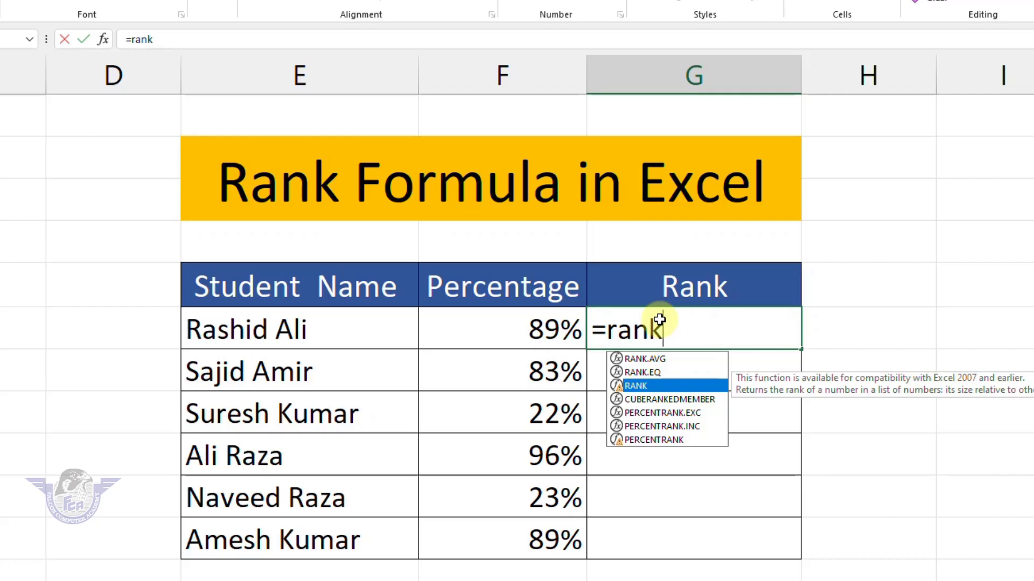
key("Tab")
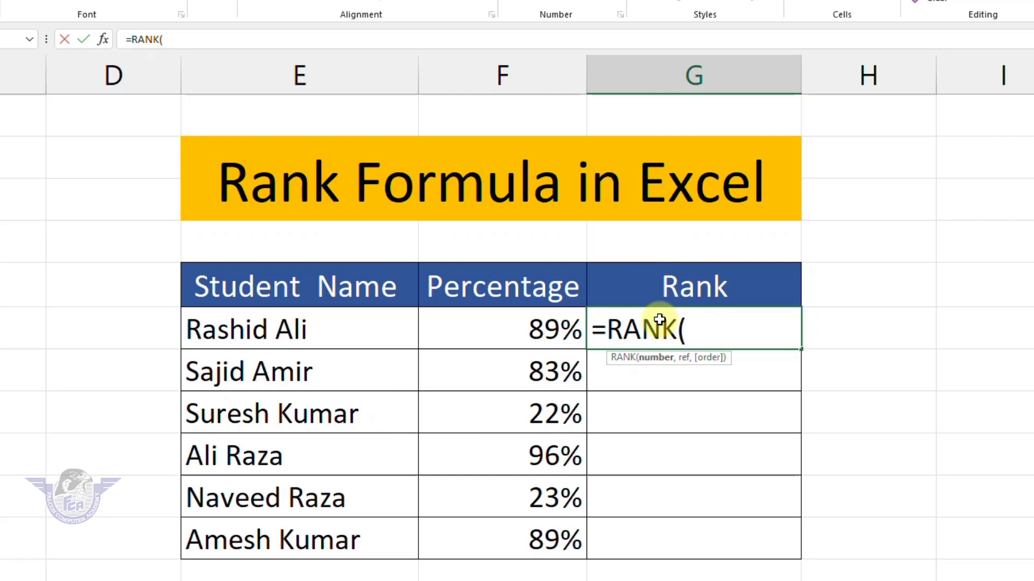
left_click(549, 333)
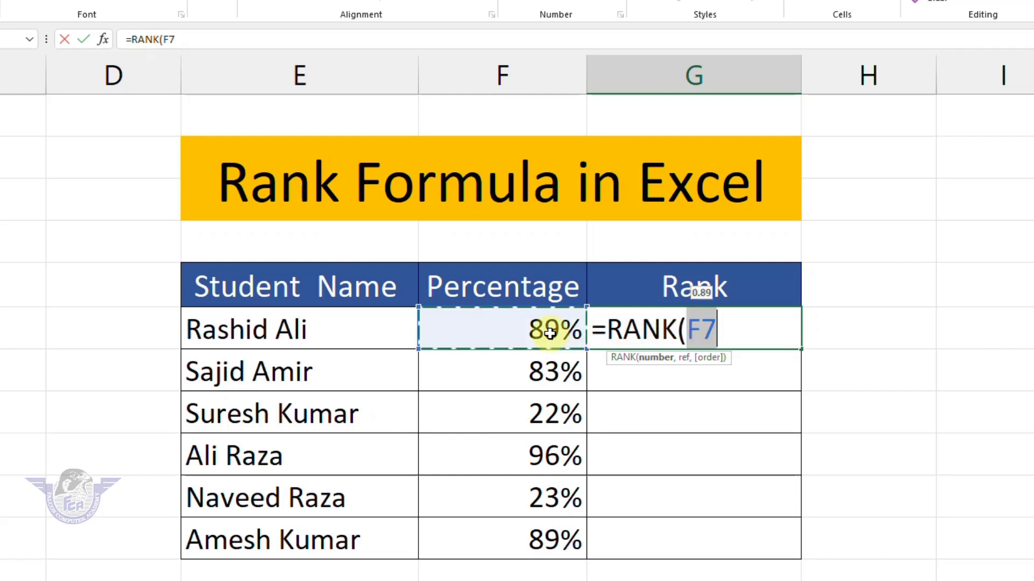
type(",")
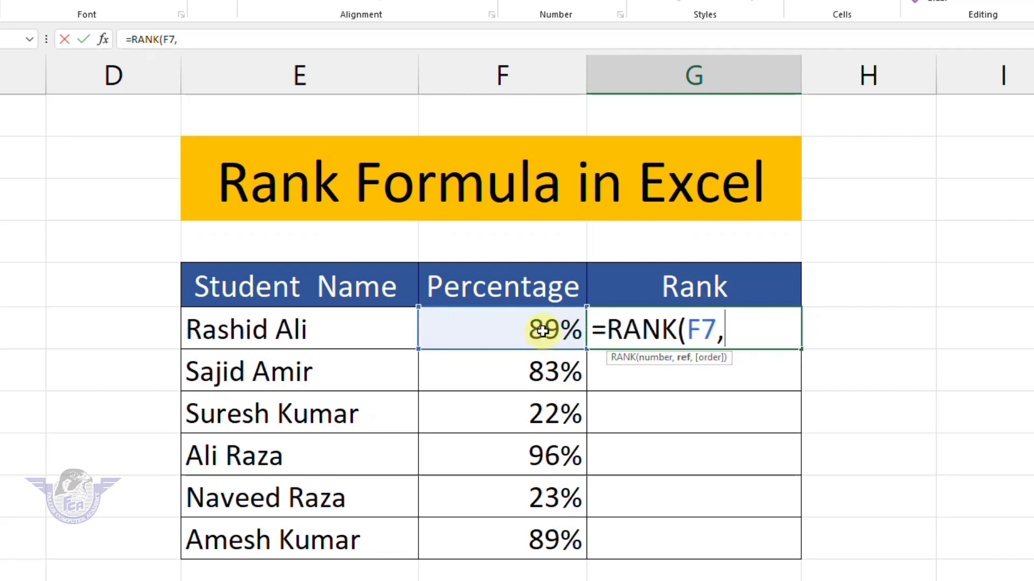
left_click_drag(549, 333, 551, 533)
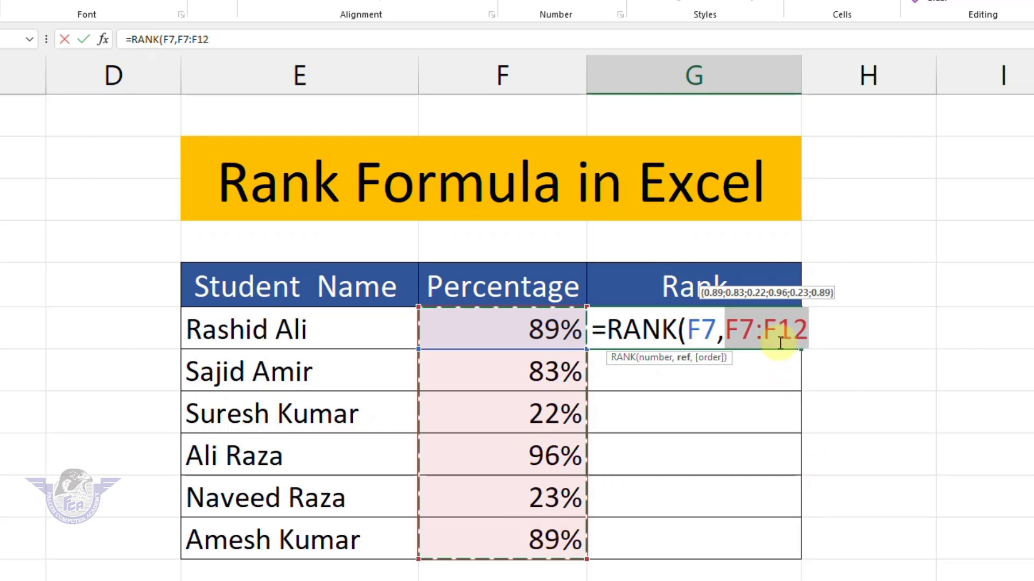
- Make the reference range absolute as $F$7:$F$12 and complete the formula =RANK(F7,$F$7:$F$12) in G7
left_click(765, 328)
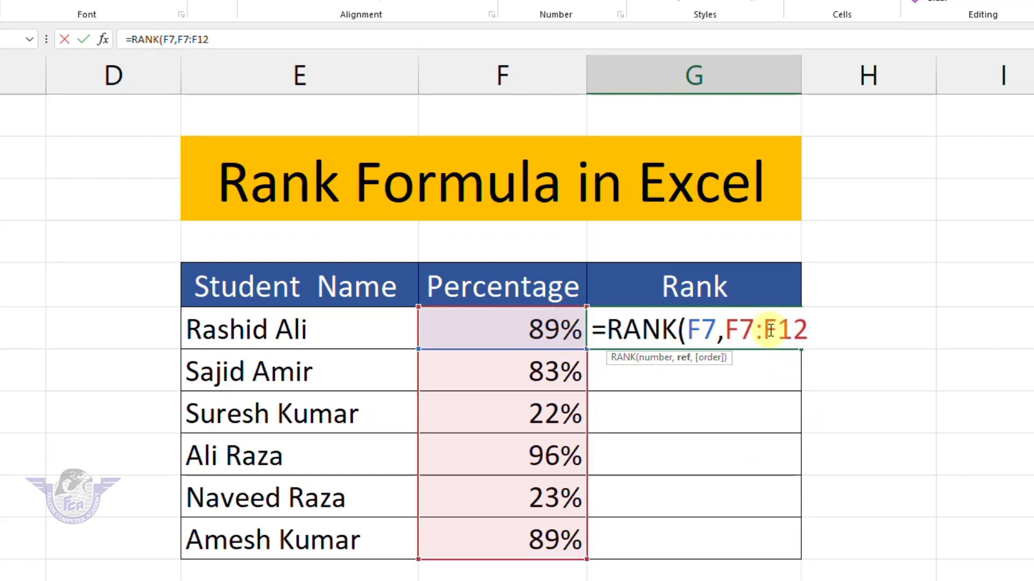
left_click_drag(771, 330, 730, 332)
key("F4")
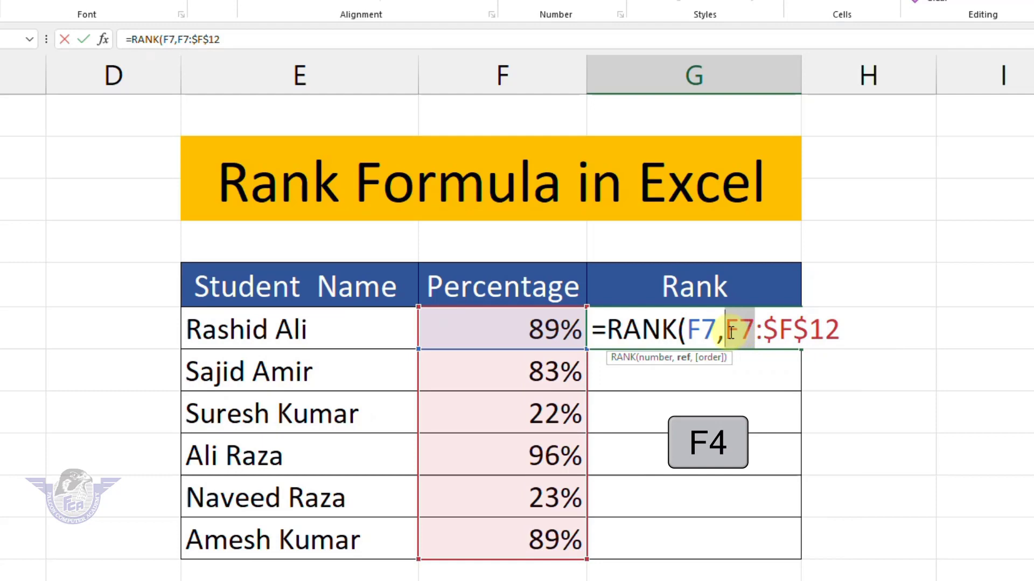
key("F4")
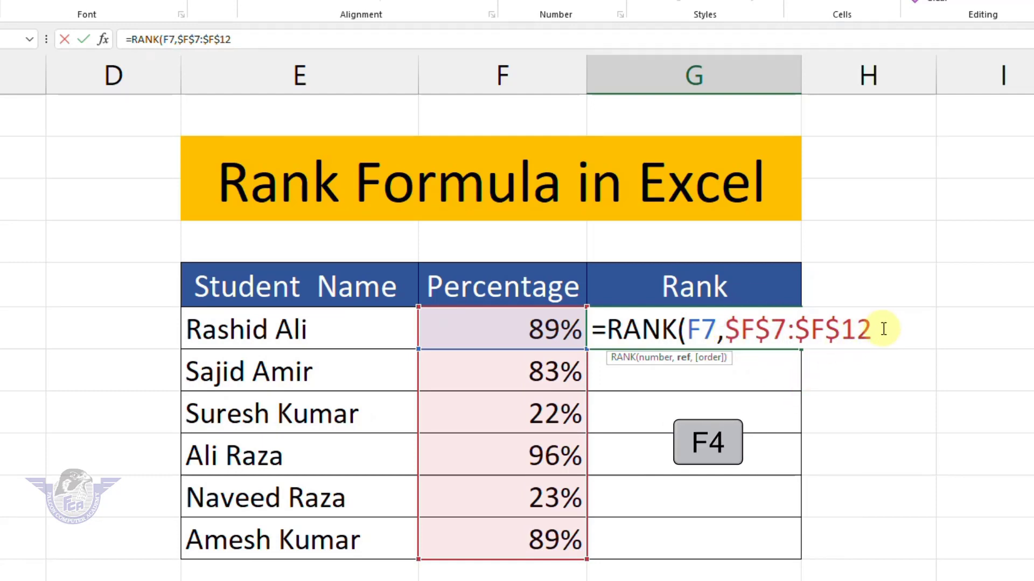
left_click(883, 329)
type(")")
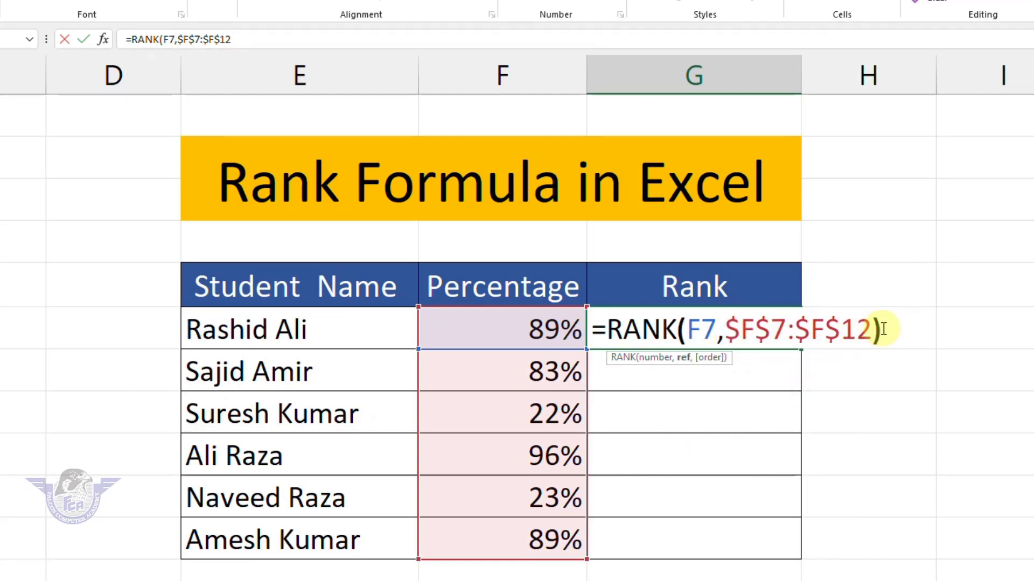
key("Return")
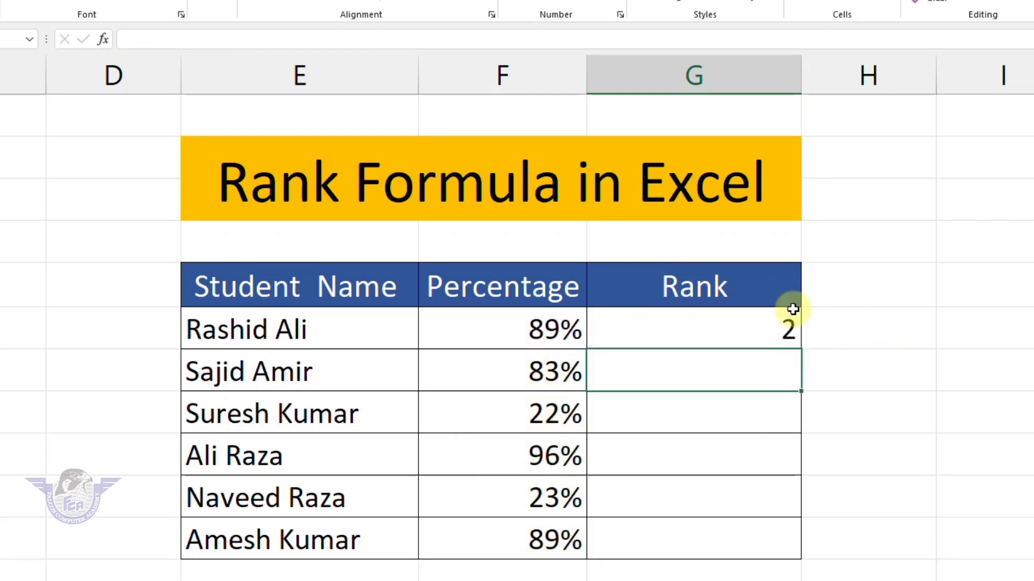
- Fill the RANK formula from G7 down the Rank column to G12
left_click(749, 331)
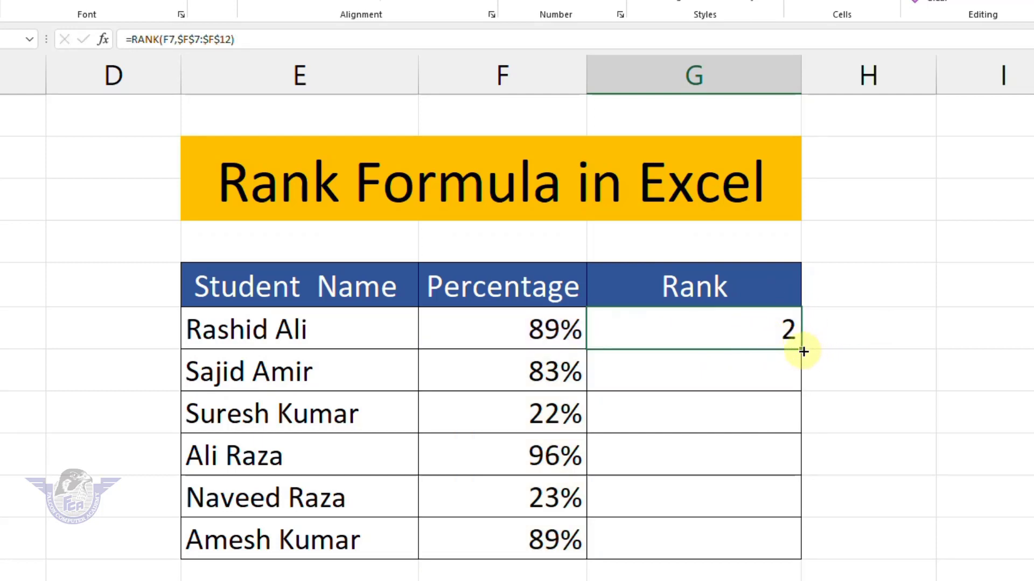
left_click_drag(801, 351, 782, 554)
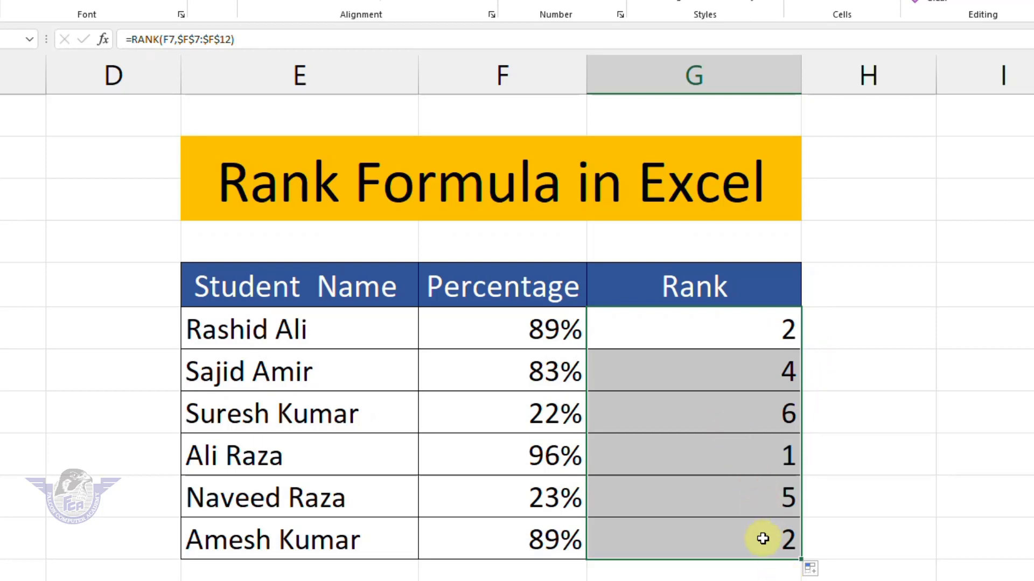
left_click(548, 460)
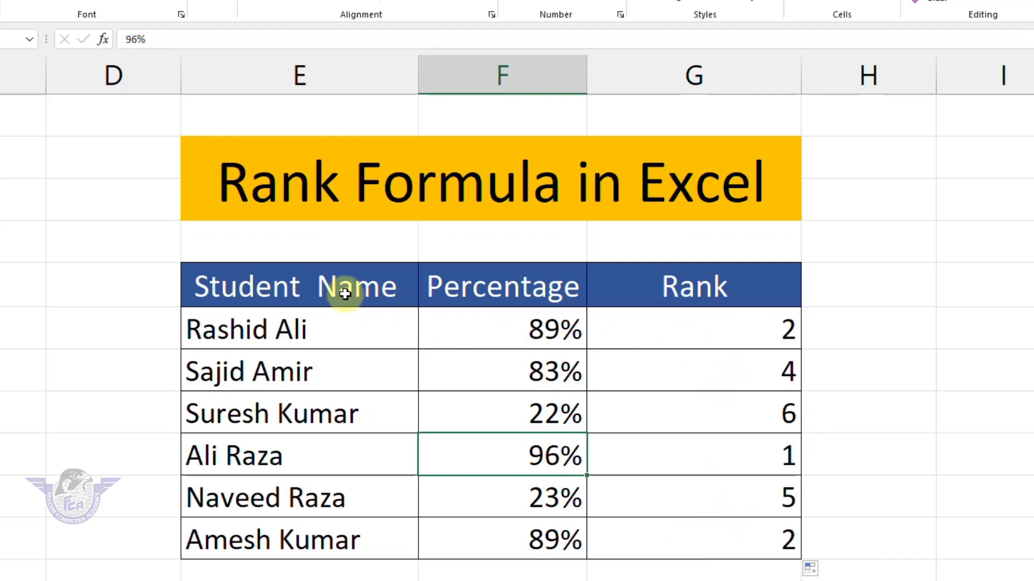
- Open a custom sort for the whole student table, headers included, and move the dialog clear of the data rows
left_click_drag(342, 291, 715, 533)
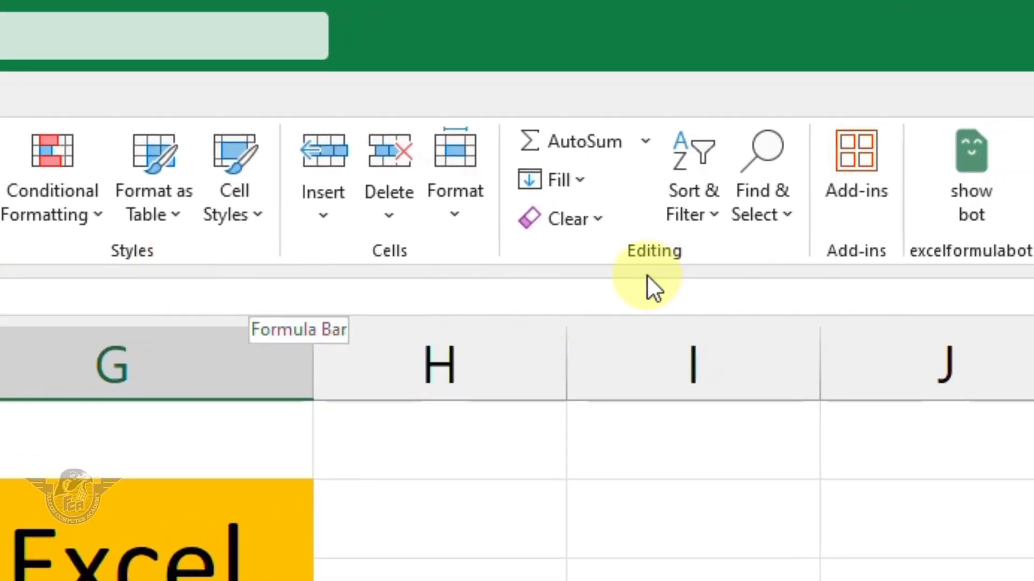
left_click(706, 216)
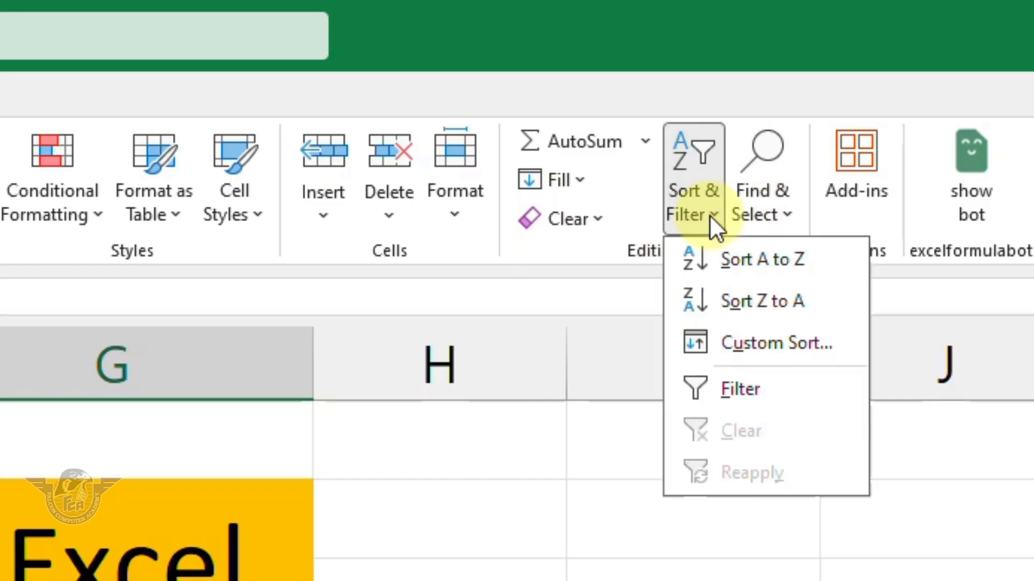
left_click(764, 344)
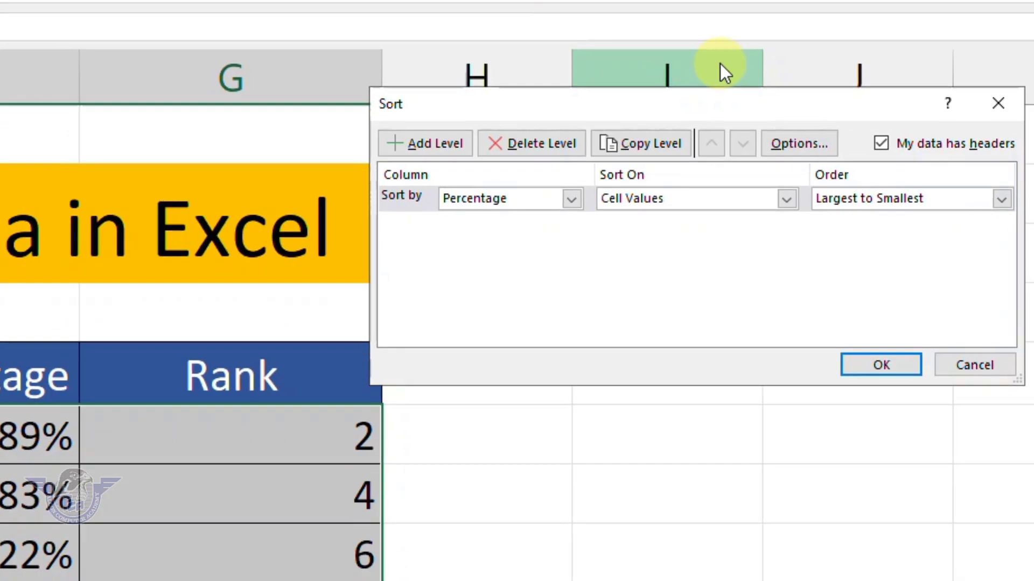
left_click_drag(680, 111, 427, 60)
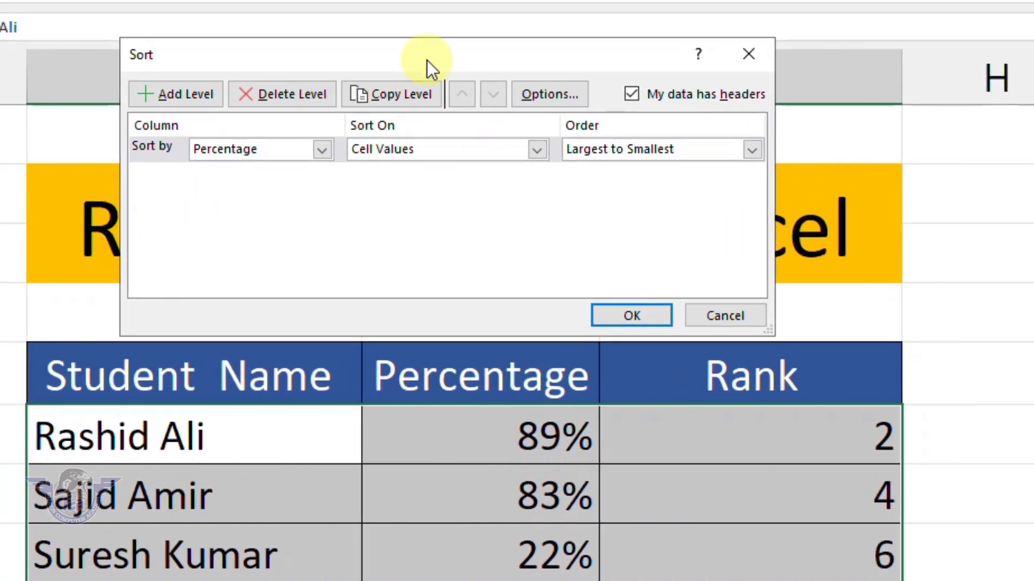
- Set the custom sort to sort by Rank on Cell Values in Smallest to Largest order
left_click(224, 151)
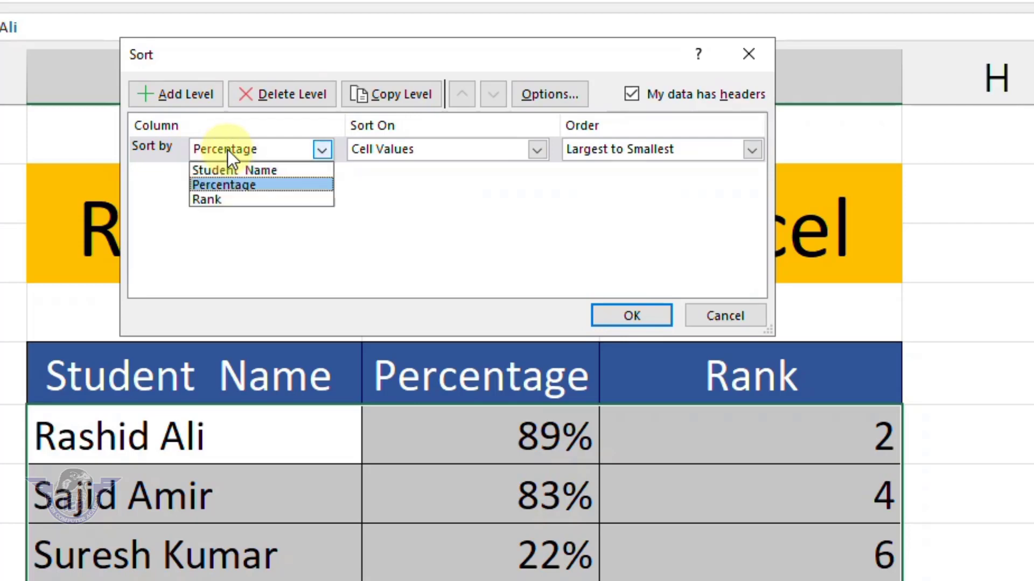
left_click(220, 200)
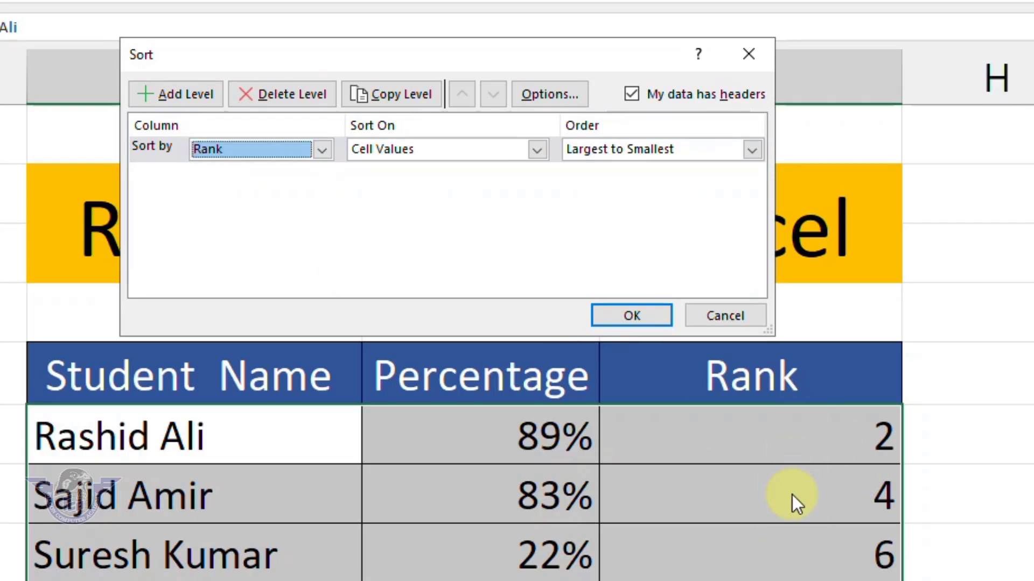
left_click(423, 147)
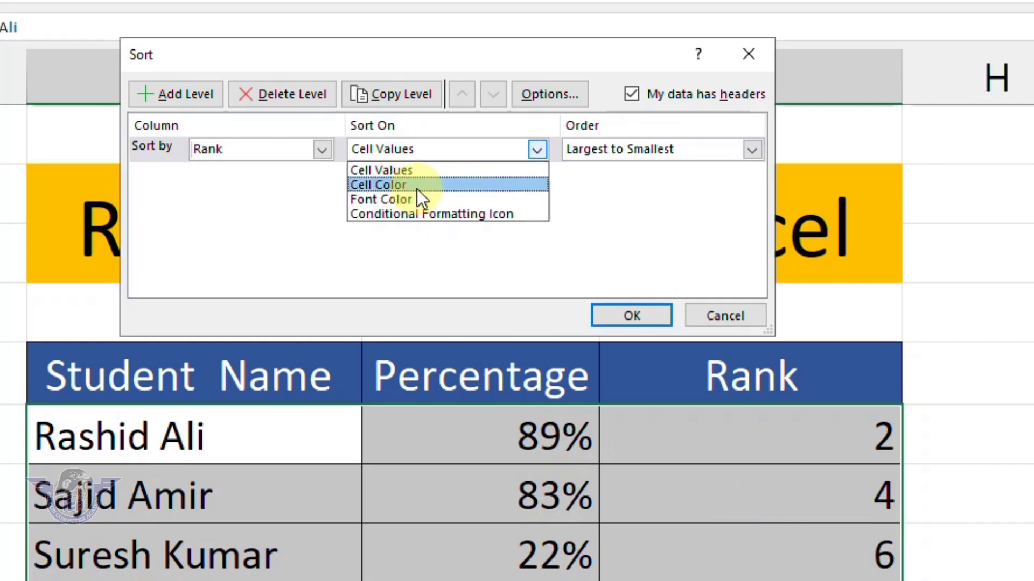
left_click(393, 170)
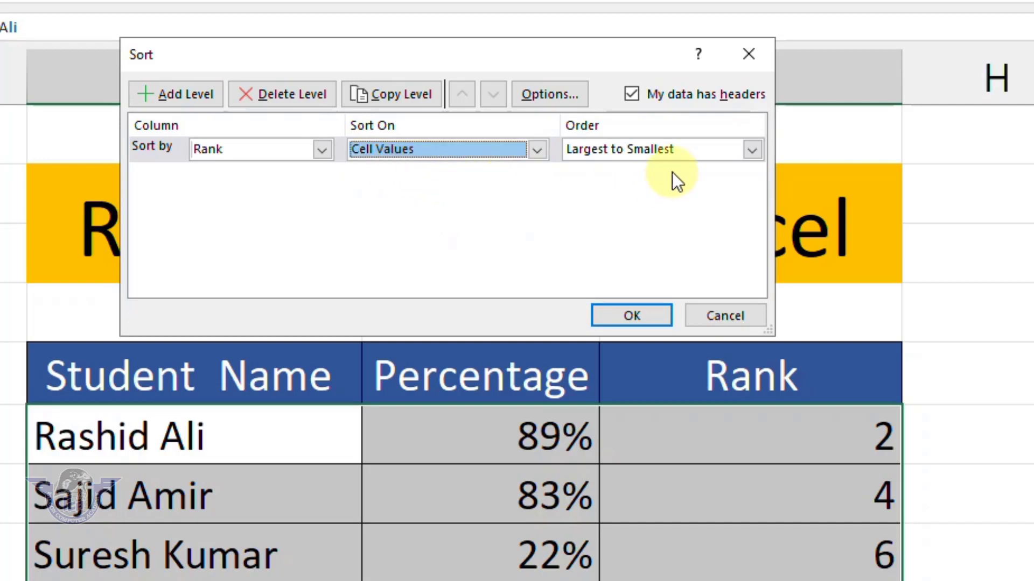
left_click(686, 149)
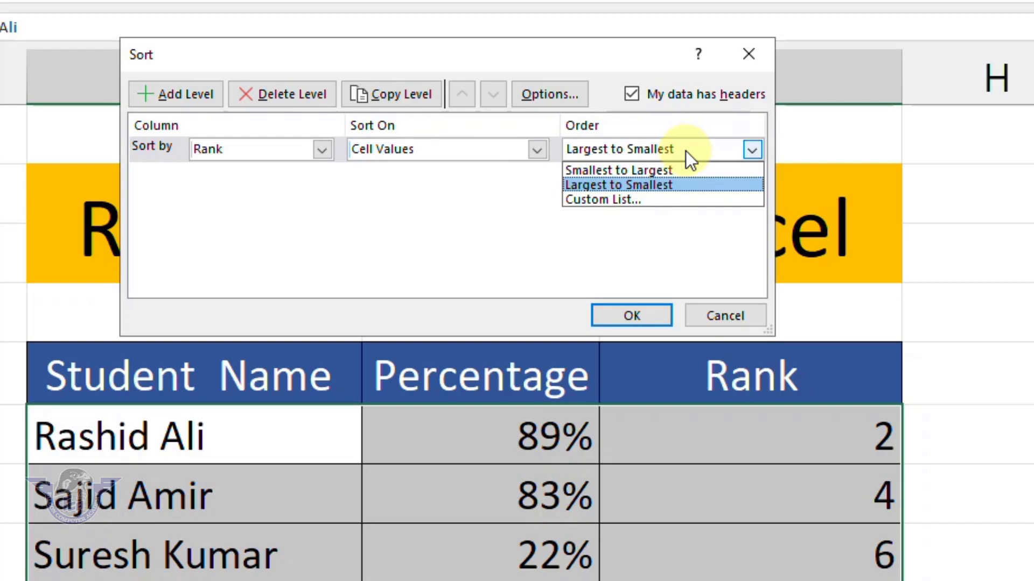
left_click(639, 173)
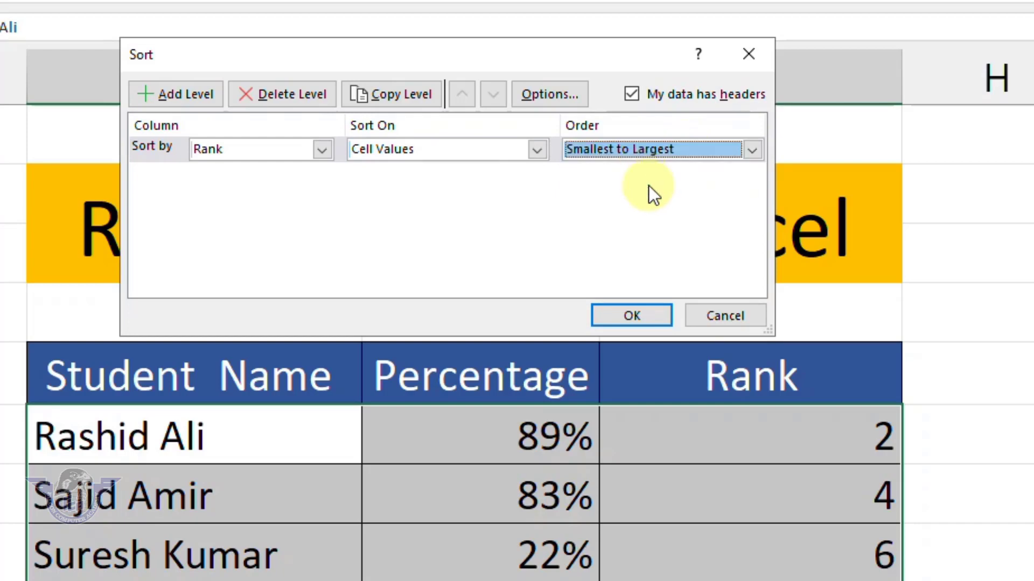
- Apply the sort by rank and check the Rank value of each student row
left_click(637, 314)
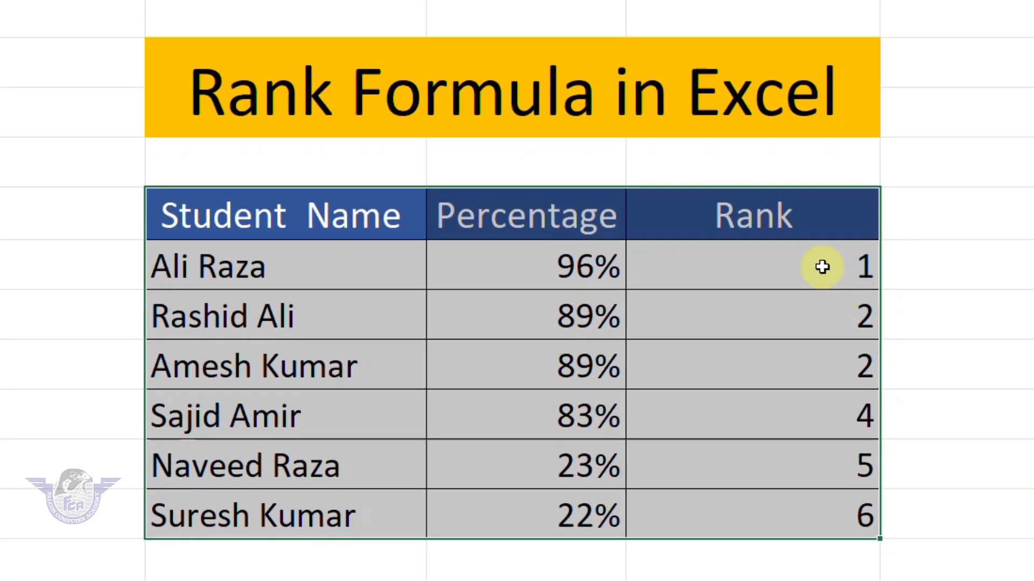
left_click(823, 272)
left_click(824, 321)
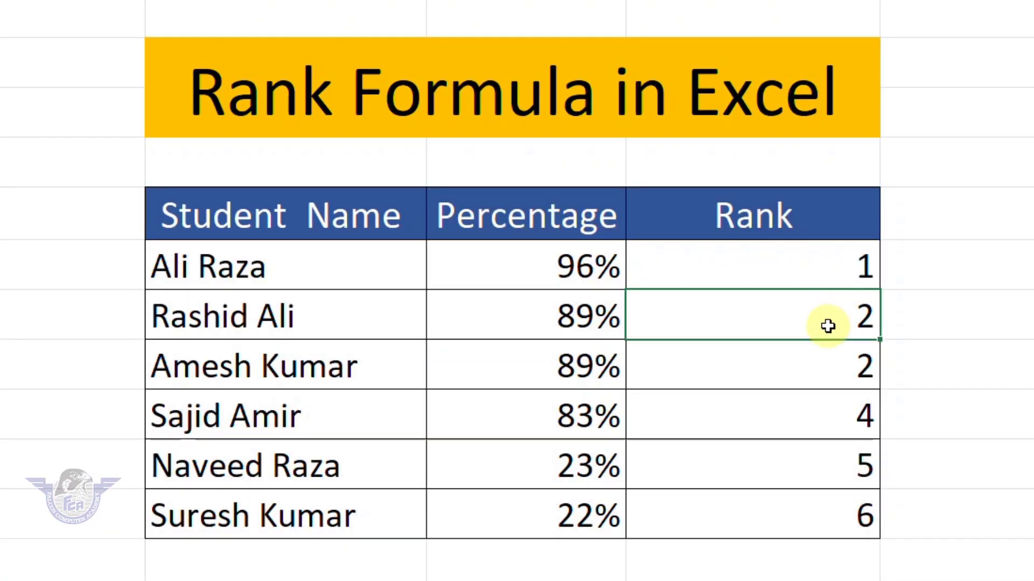
left_click(829, 379)
left_click(834, 418)
left_click(837, 473)
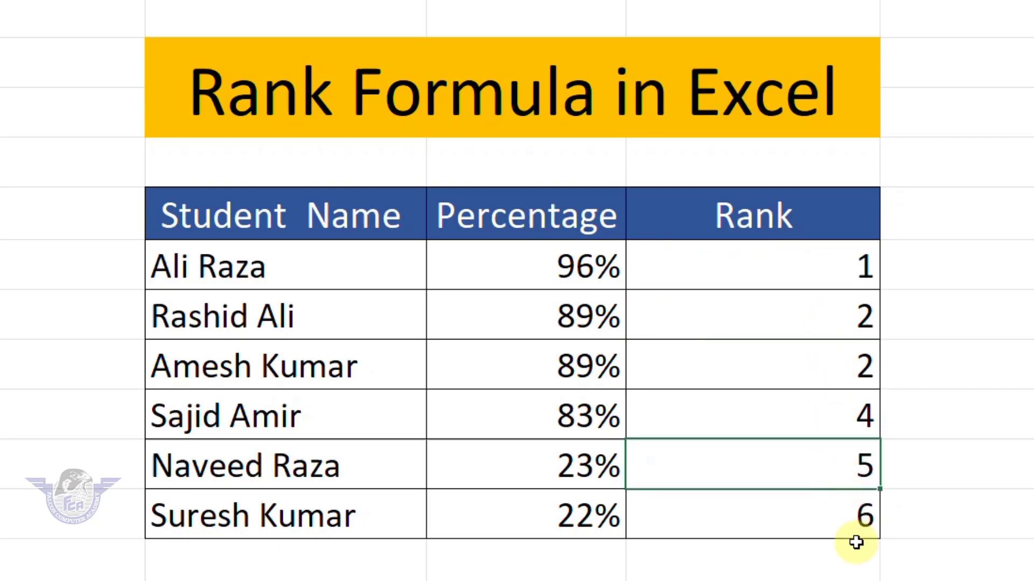
left_click(854, 526)
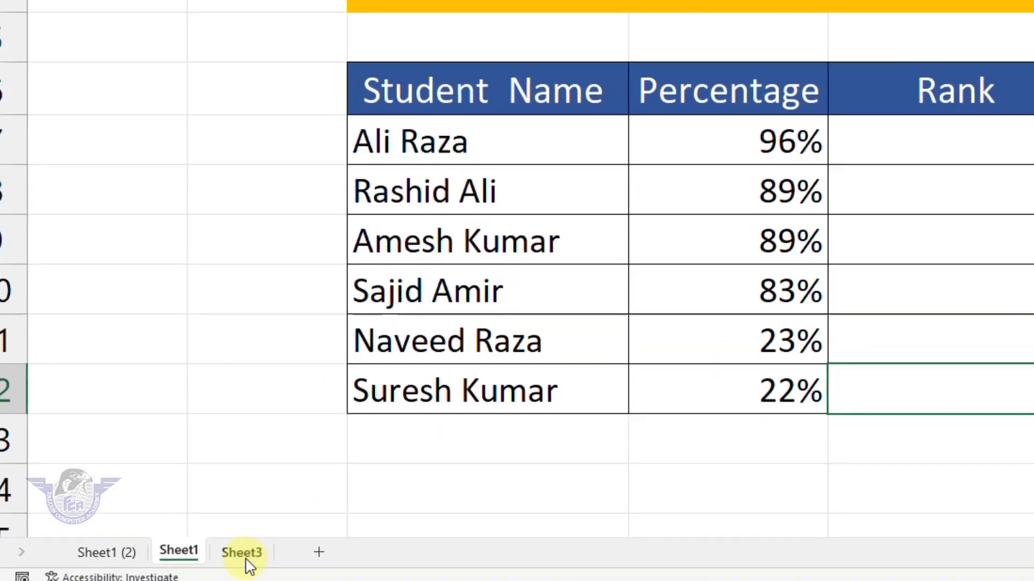
- Switch to Sheet3 and clear the result cells beside Total and Qty
left_click(253, 507)
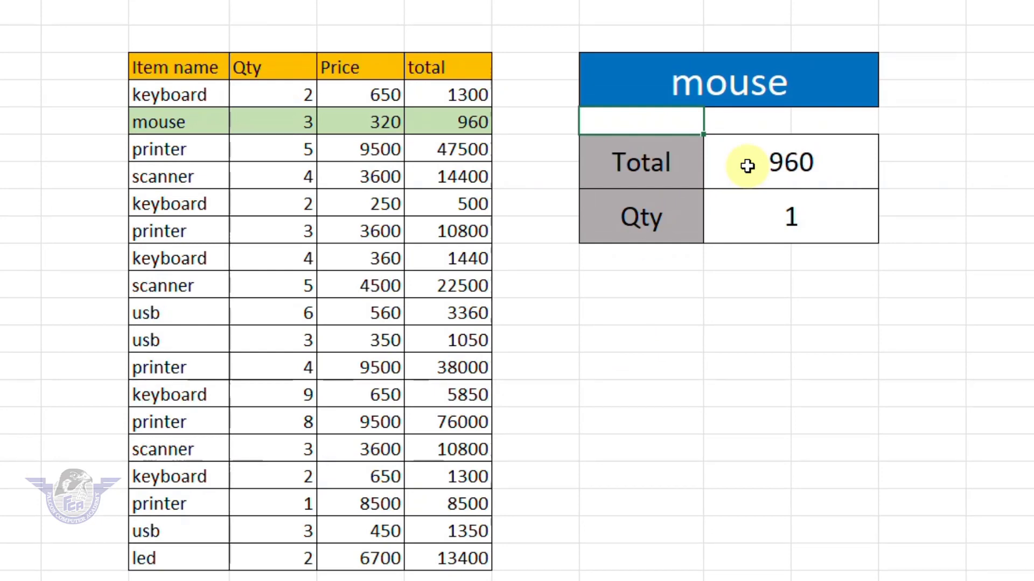
left_click(791, 173)
left_click(794, 217, "shift")
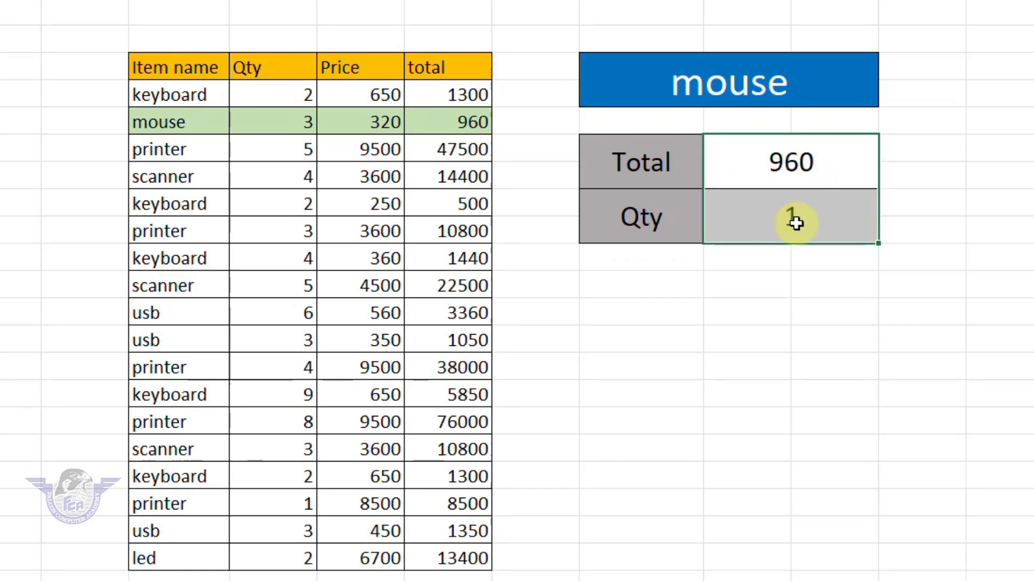
key("Delete")
left_click(753, 101)
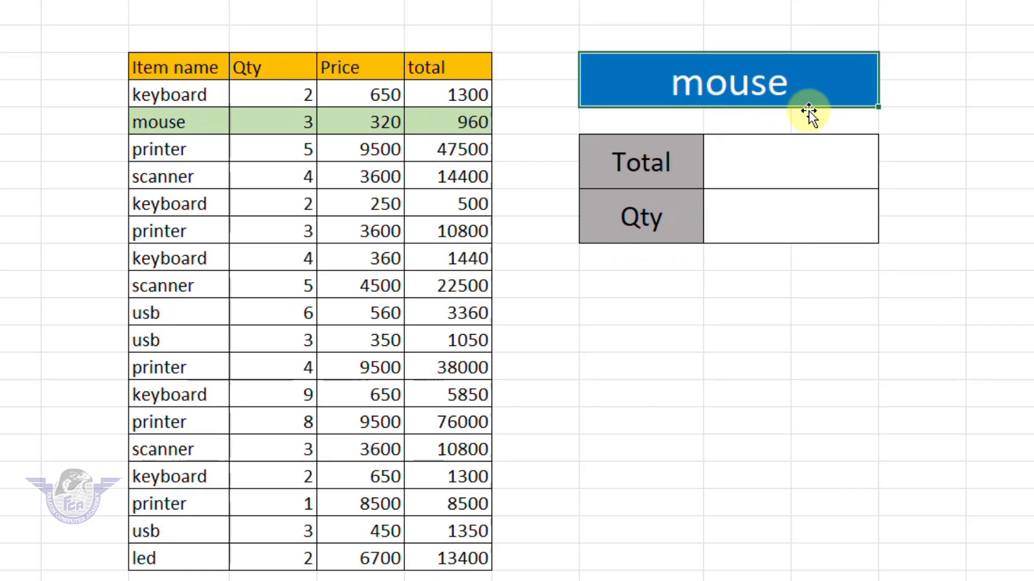
- Clear the conditional formatting rules from the item table's data range C4:F21 and delete the item name in the blue cell H3
left_click(175, 94)
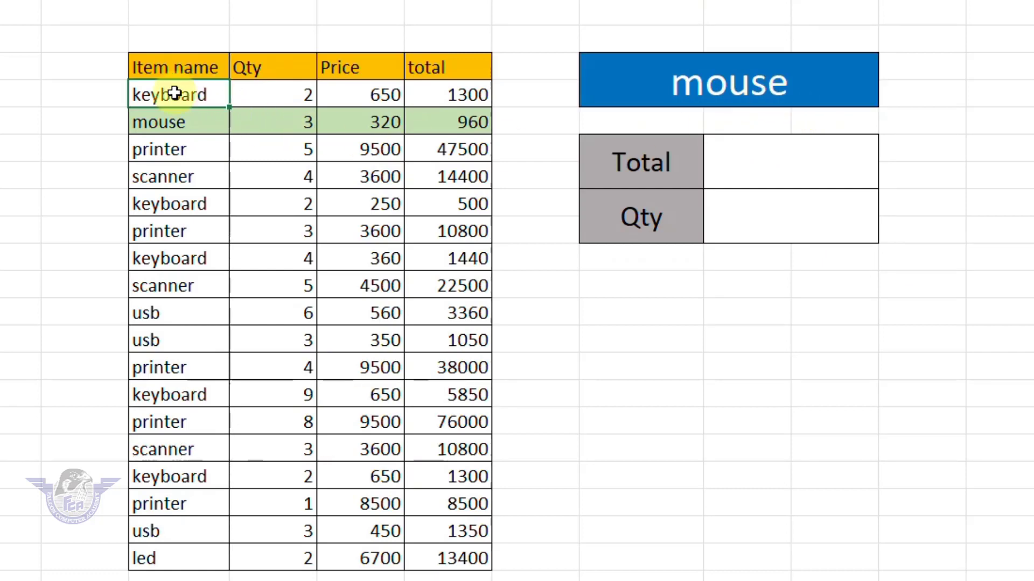
left_click_drag(229, 96, 425, 557)
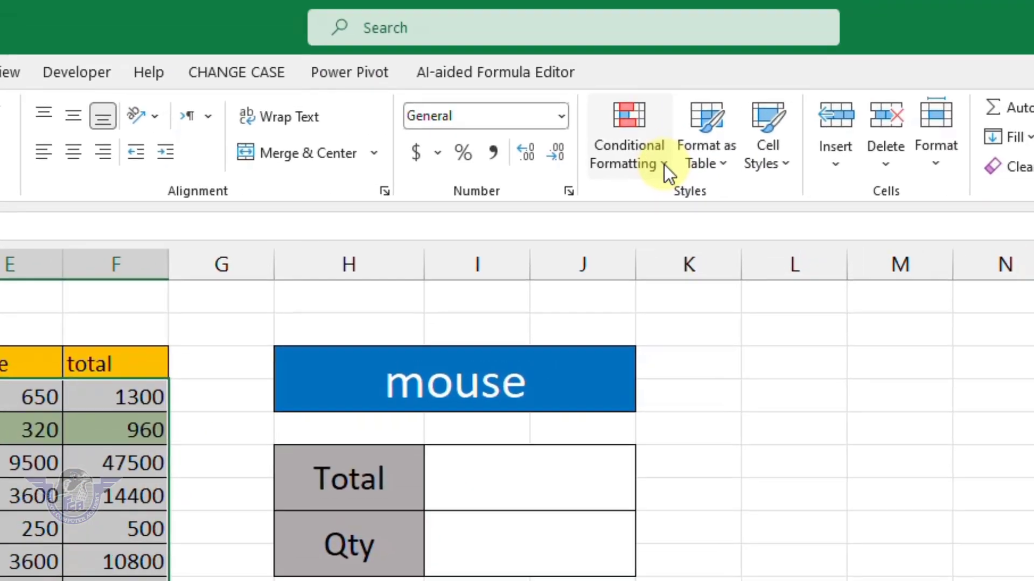
left_click(664, 164)
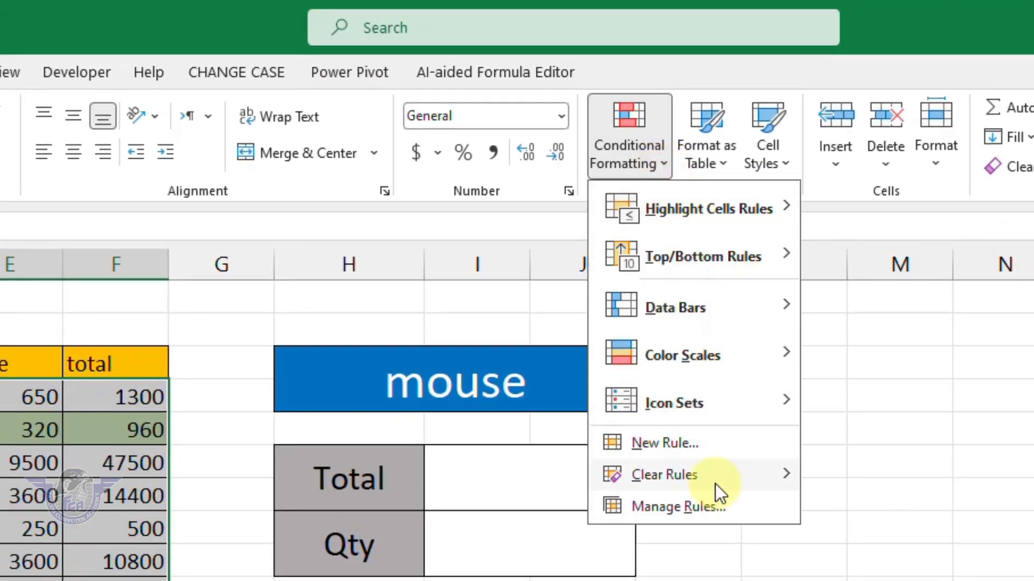
mouse_move(713, 478)
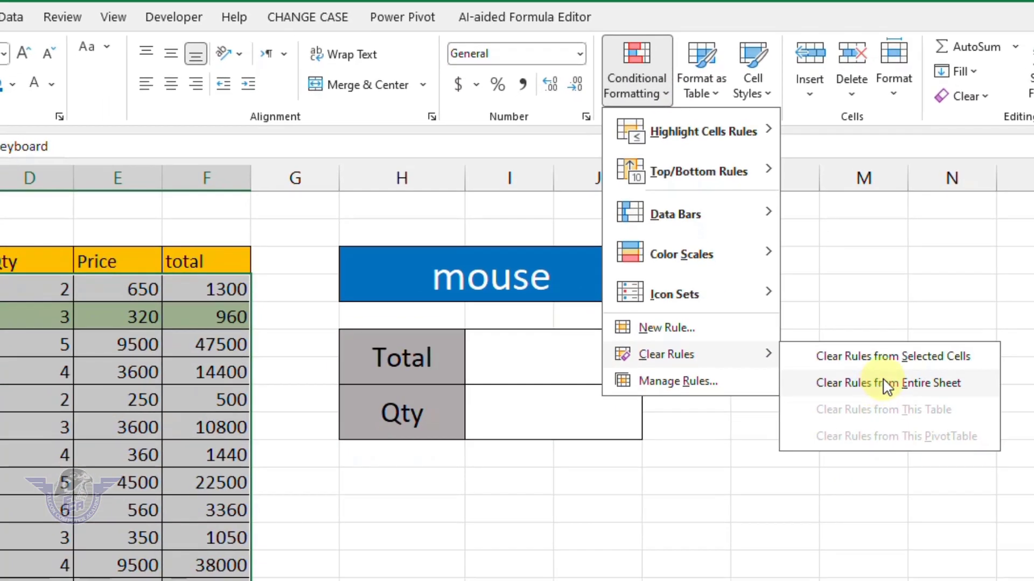
left_click(945, 358)
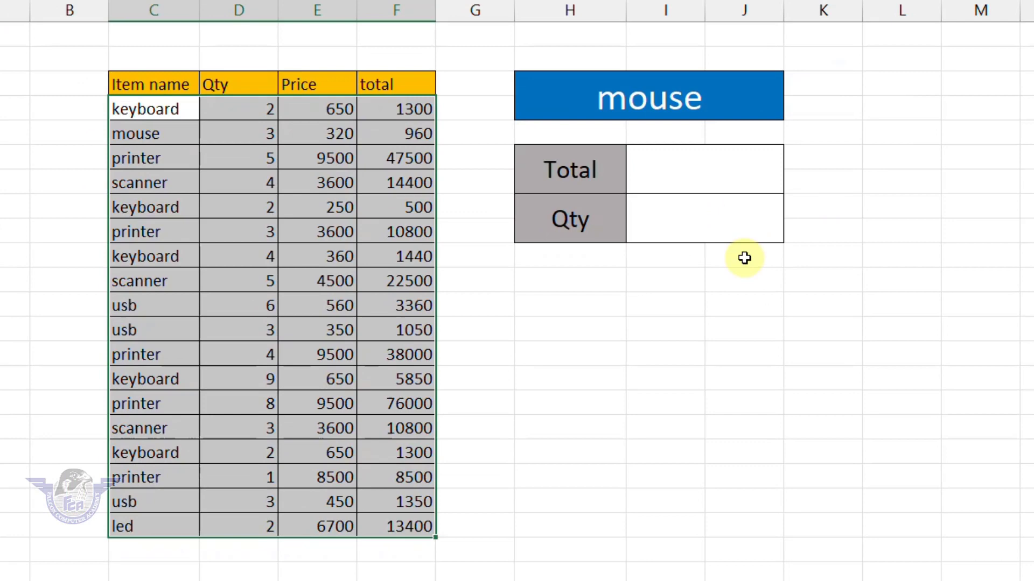
left_click(747, 304)
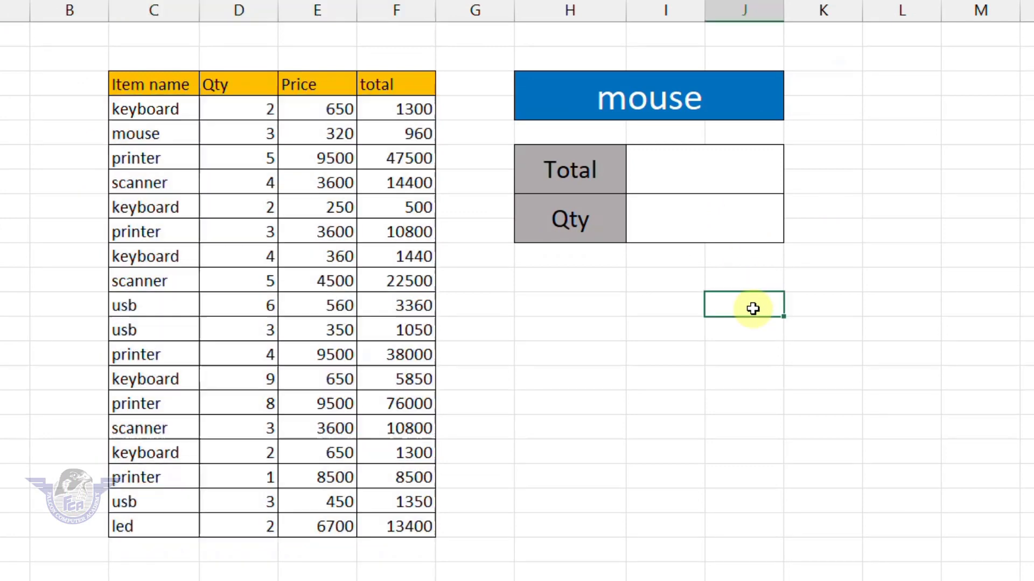
left_click(596, 99)
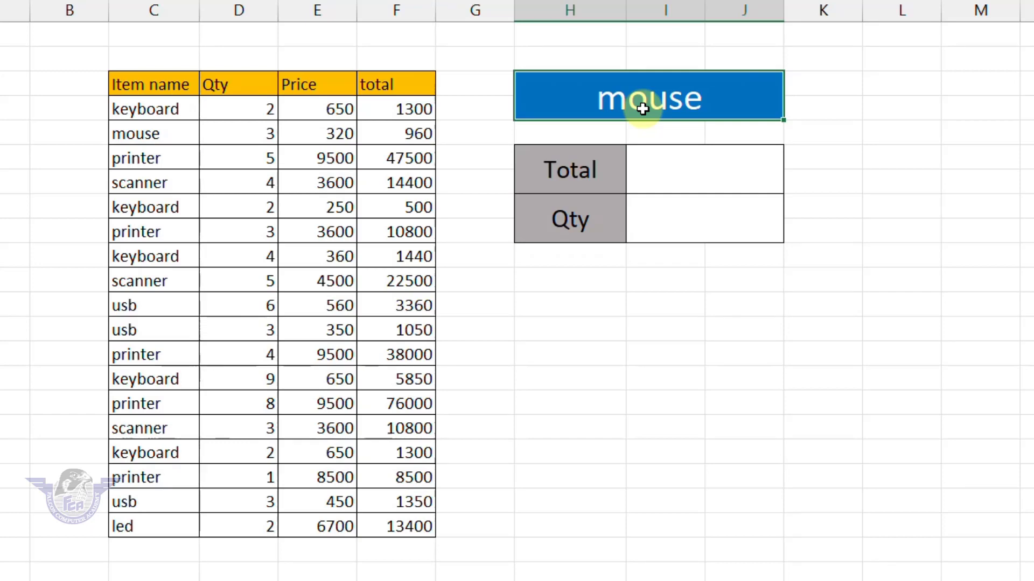
key("Delete")
- Enter =SUMIFS(F4:F21,C4:C21,H3) in the cell beside Total
left_click(677, 175)
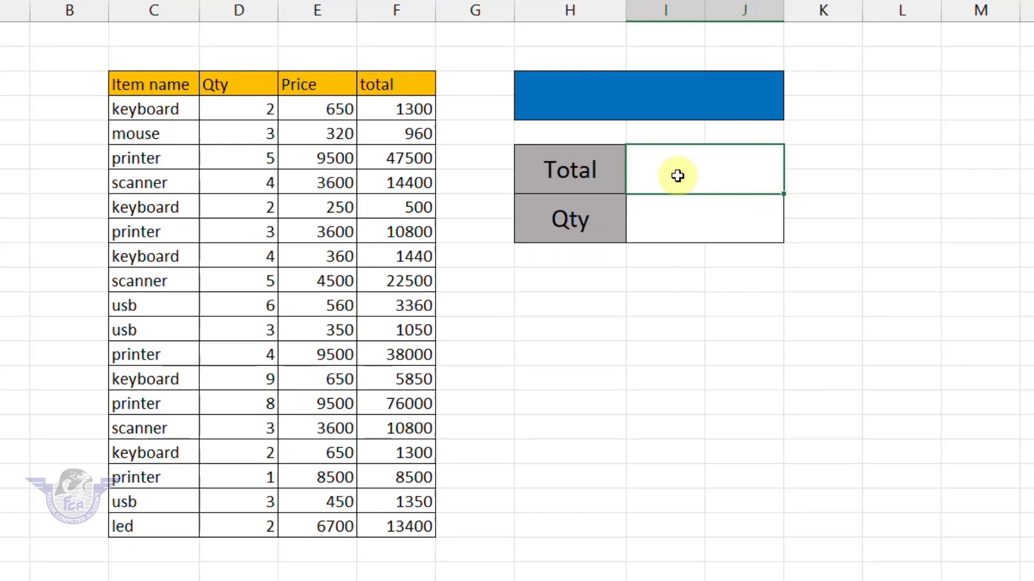
type("=sumifs")
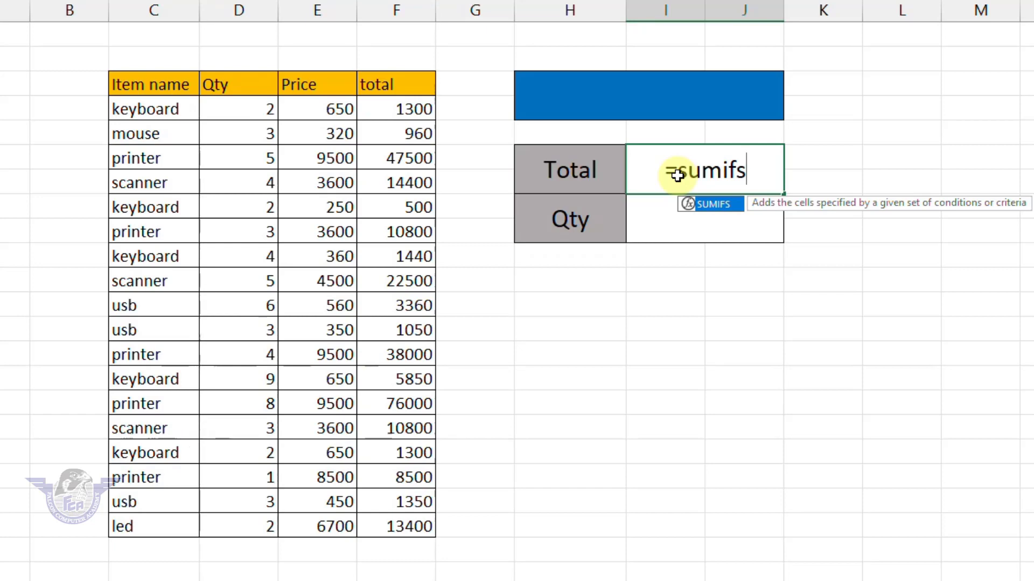
key("Tab")
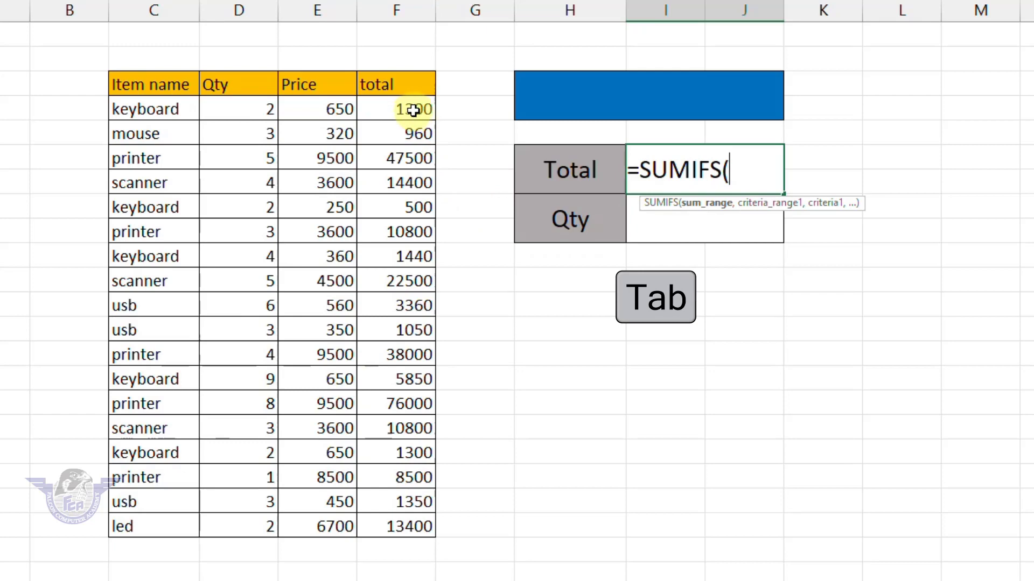
left_click_drag(413, 110, 412, 523)
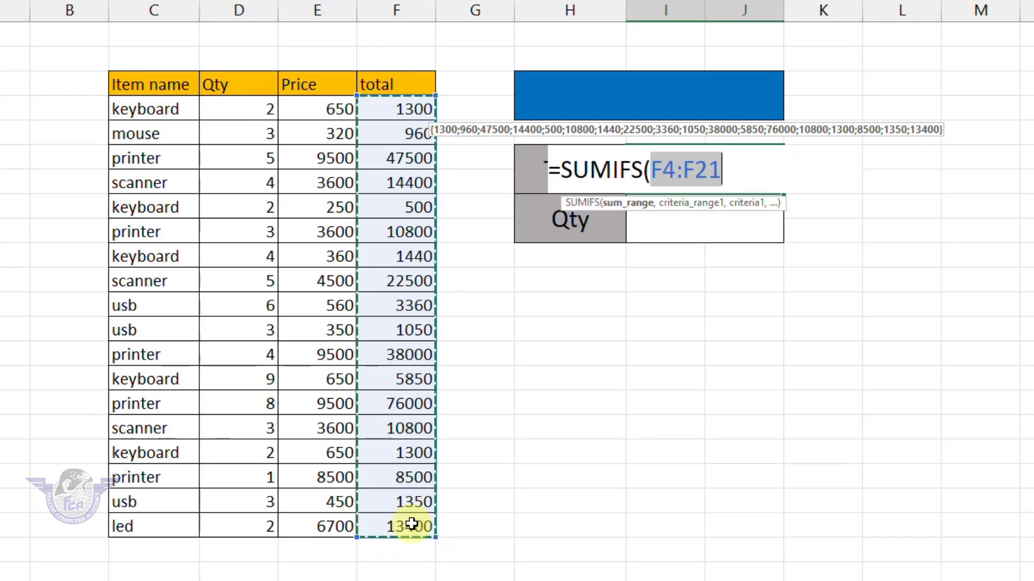
type(",")
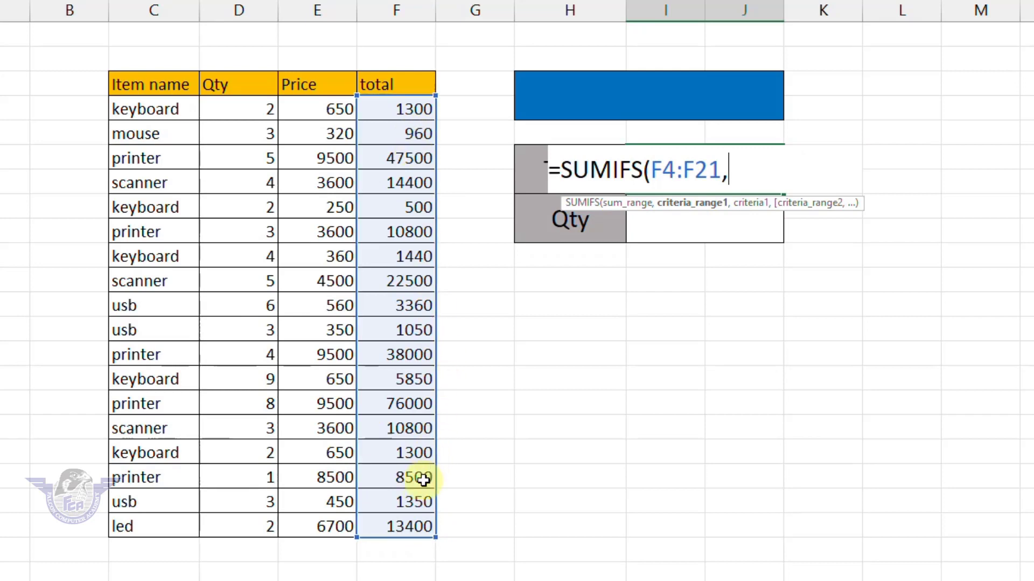
left_click_drag(167, 108, 177, 536)
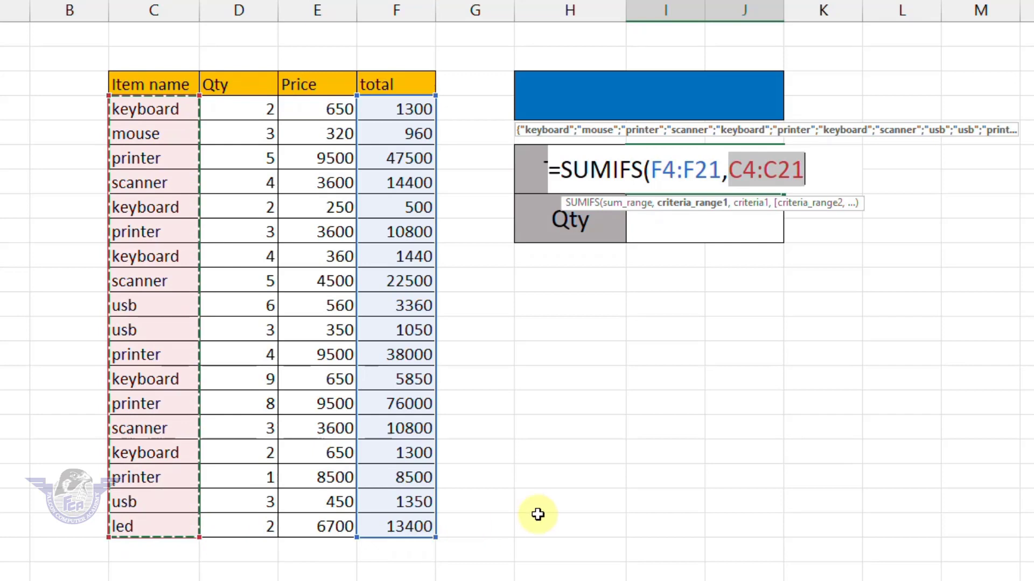
type(",")
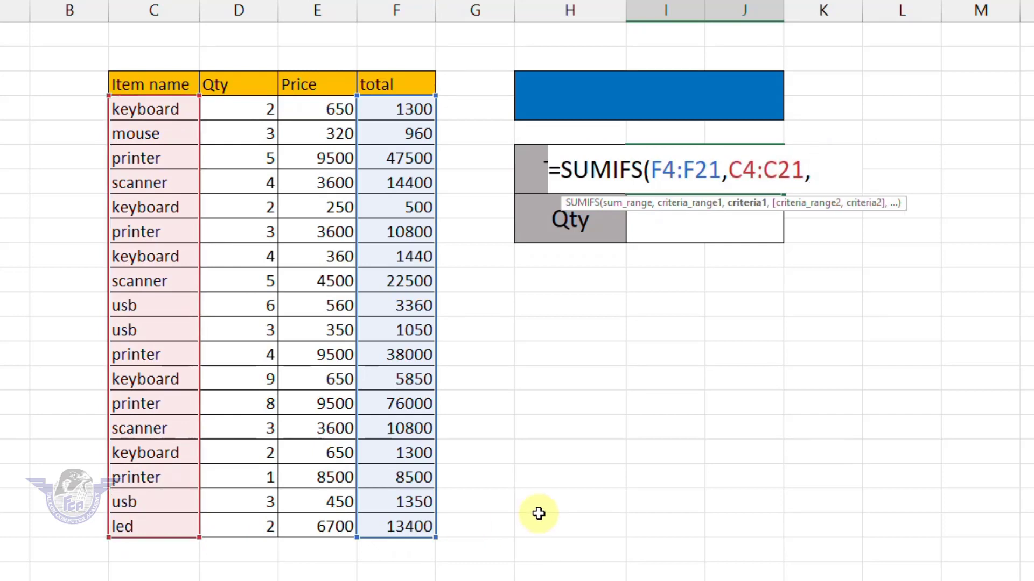
left_click(613, 94)
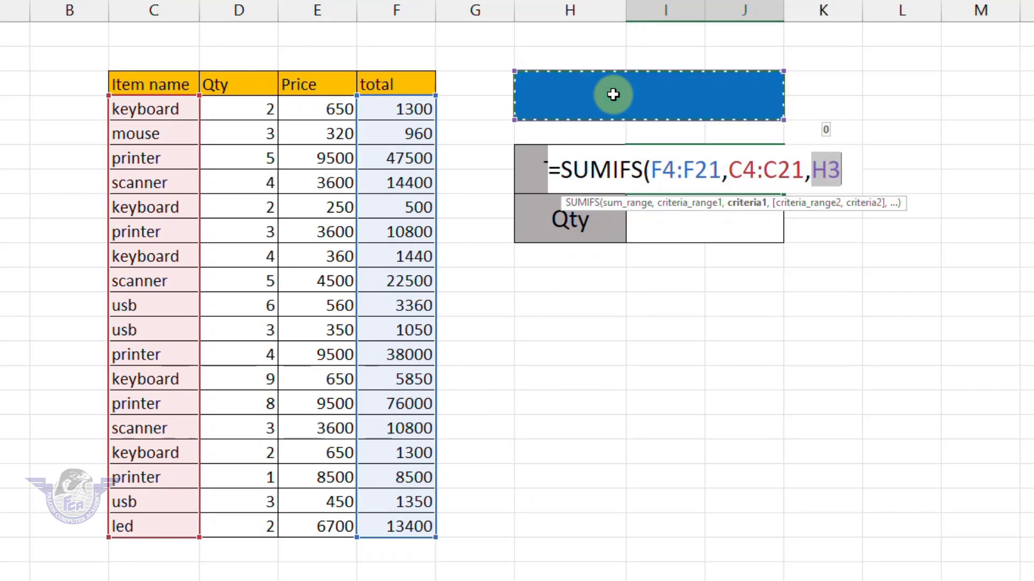
type(")")
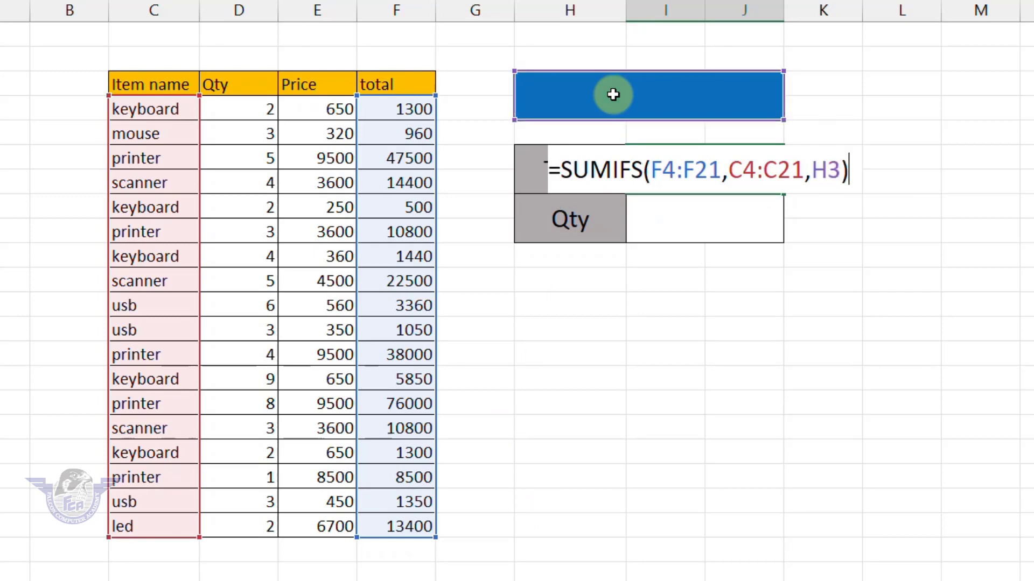
key("Return")
key("Up")
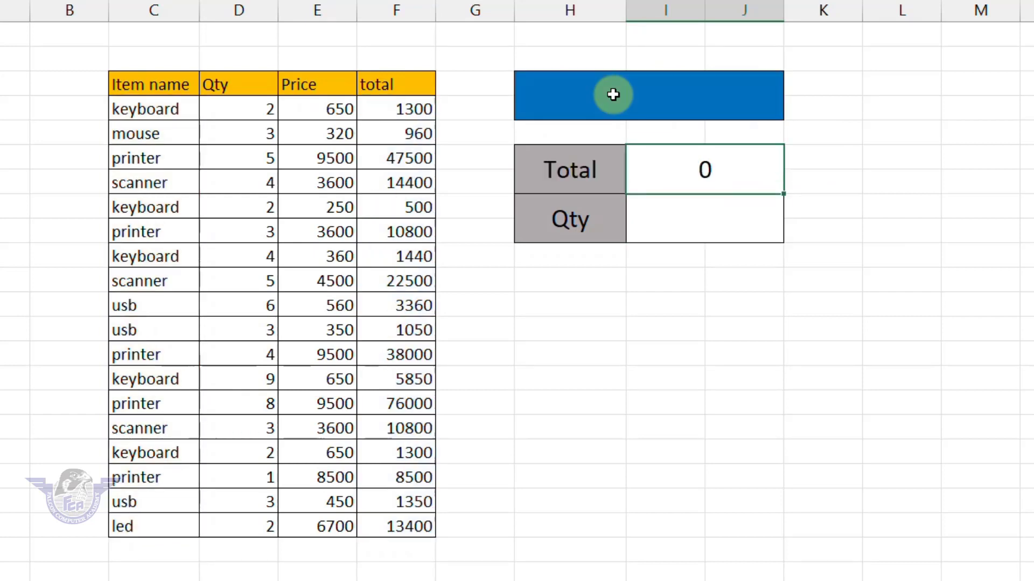
- Enter usb as the item name in the blue cell H3
left_click(613, 94)
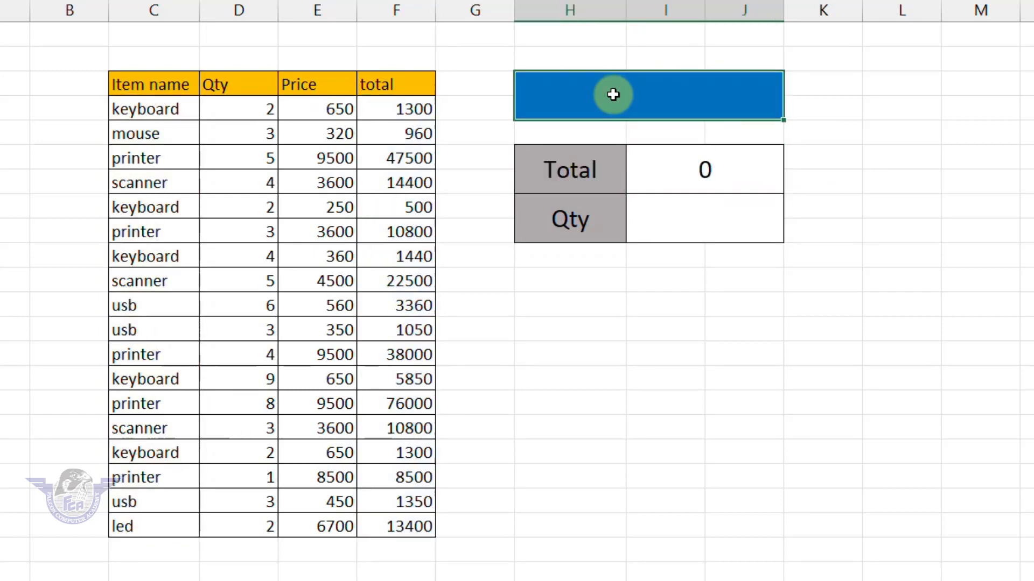
type("usb")
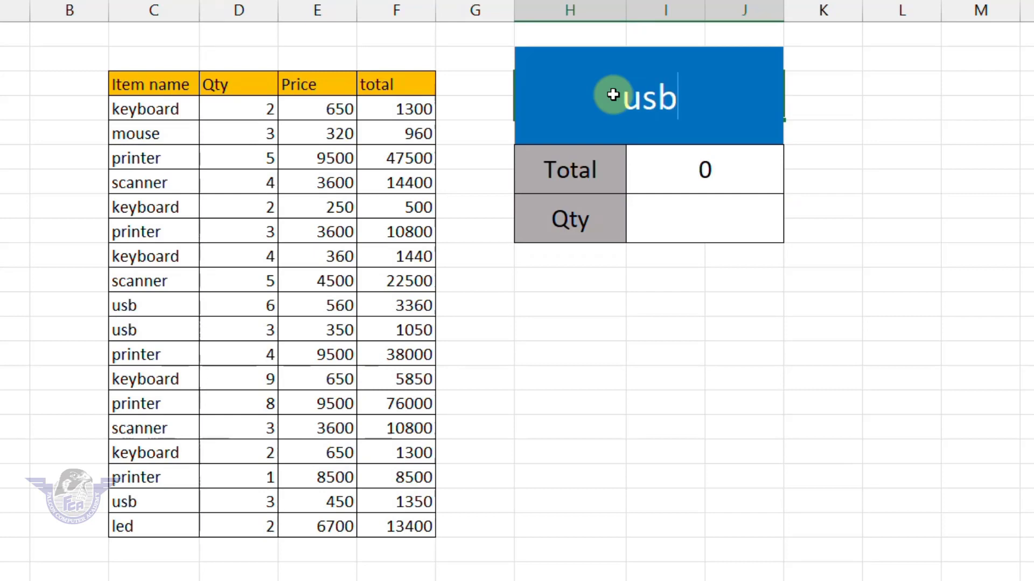
key("Return")
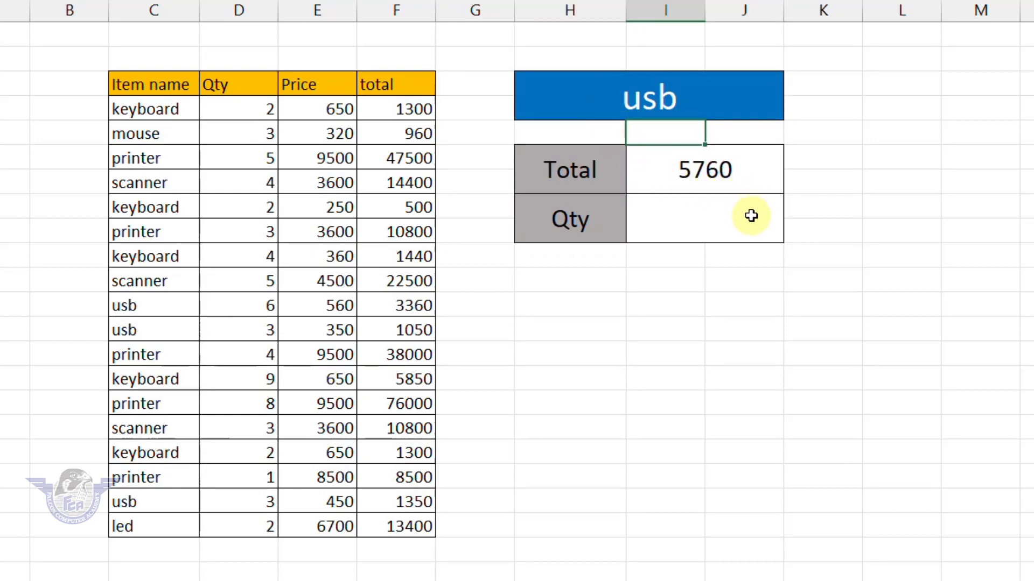
- Enter =COUNTIFS(C4:C21,H3) in the cell beside Qty
left_click(715, 218)
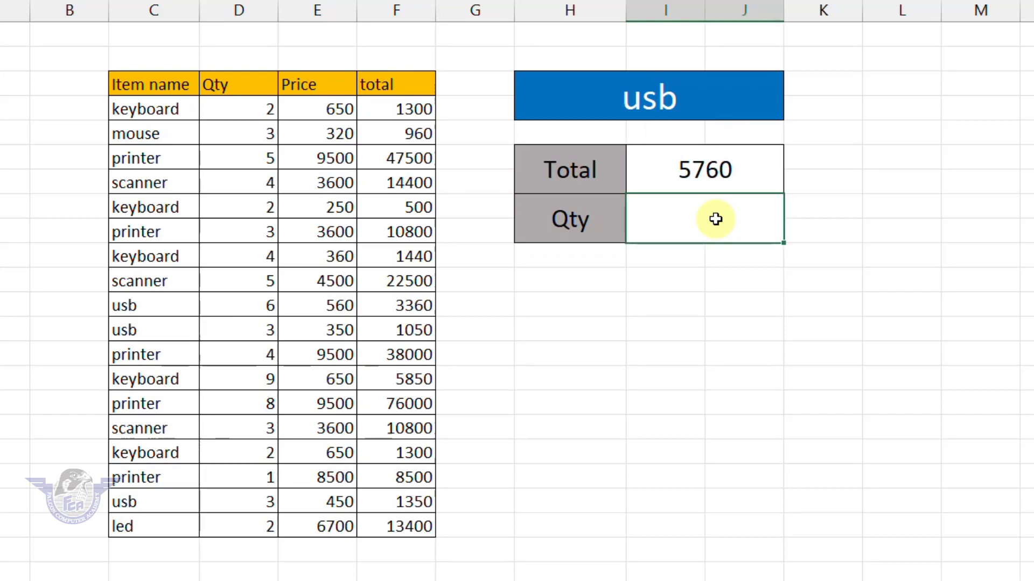
type("=cou")
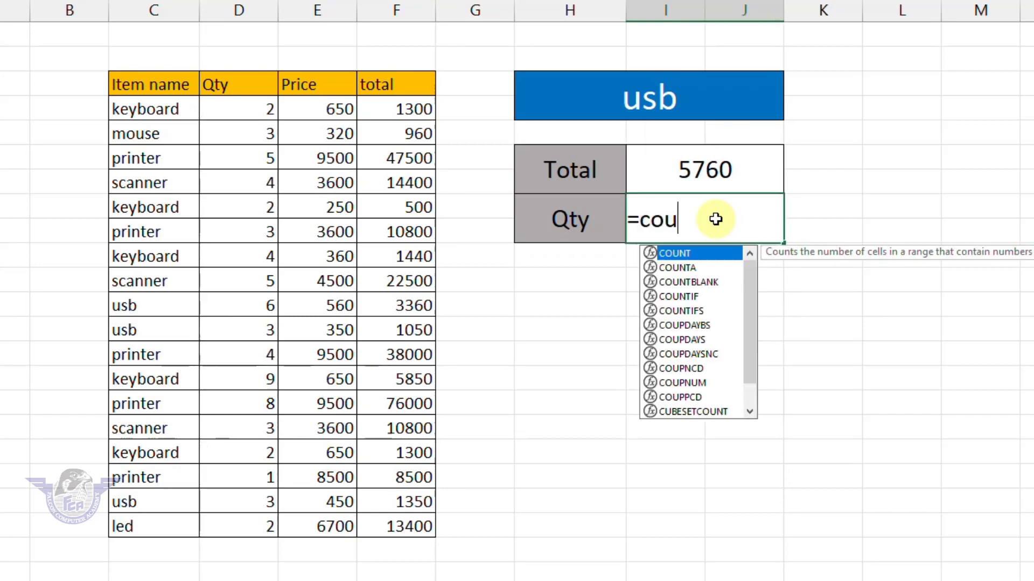
type("ntif")
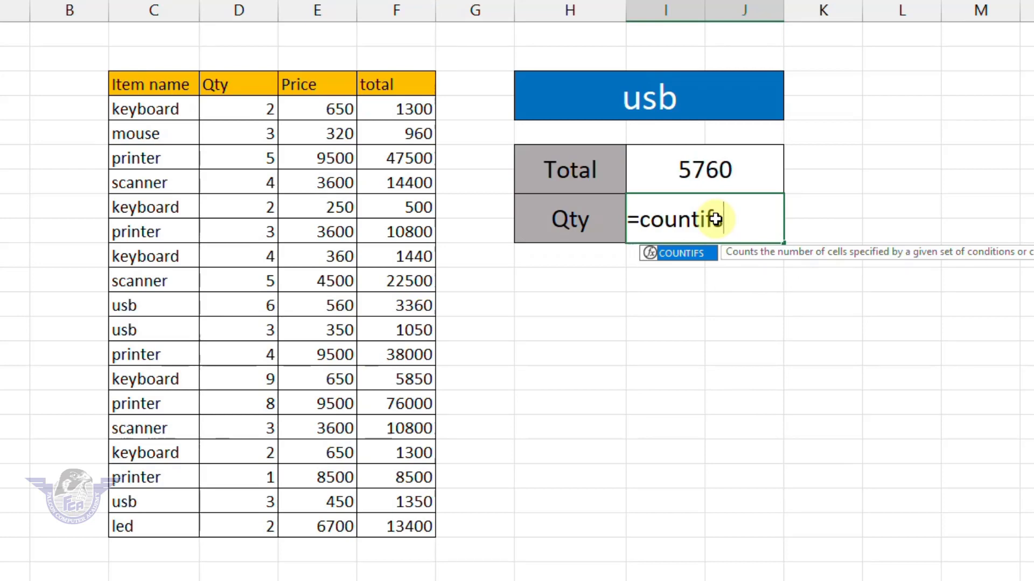
type("s")
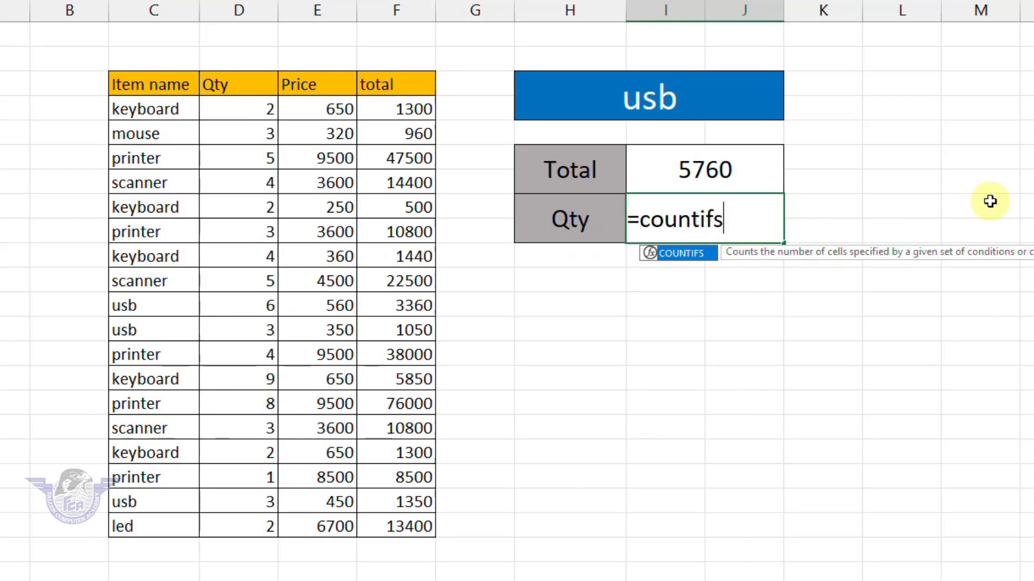
key("Tab")
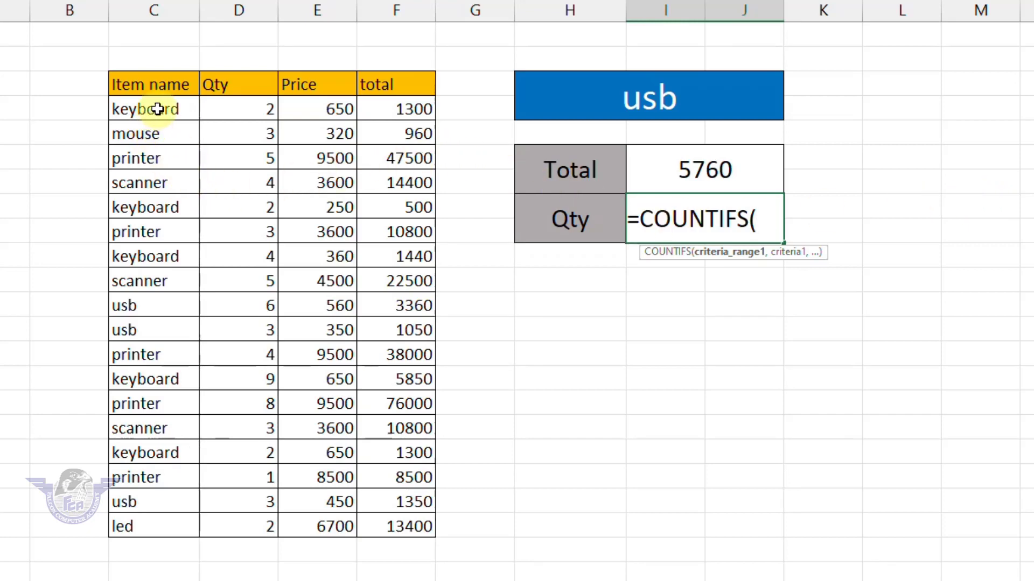
left_click_drag(156, 110, 156, 523)
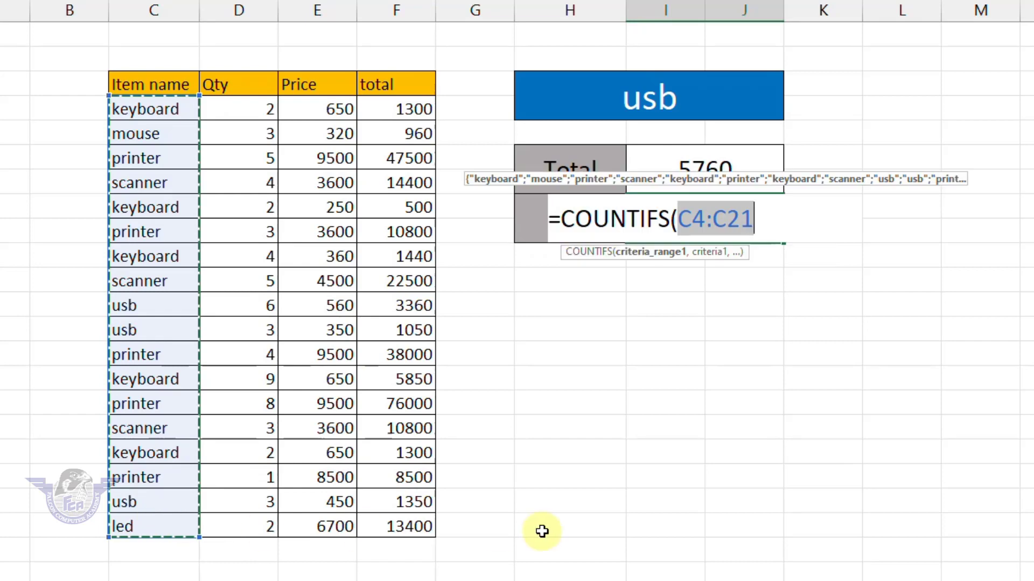
type(",")
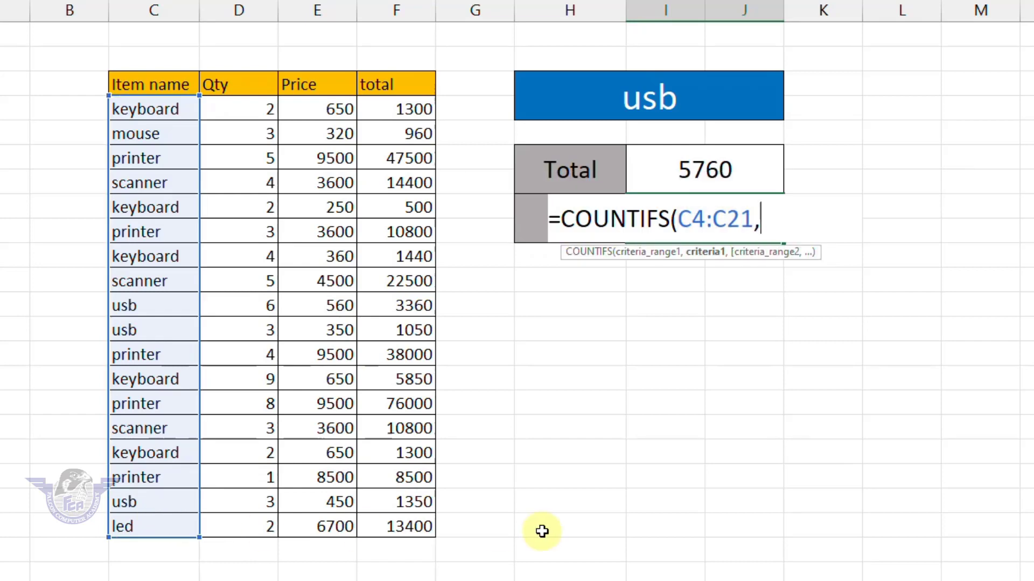
left_click(660, 99)
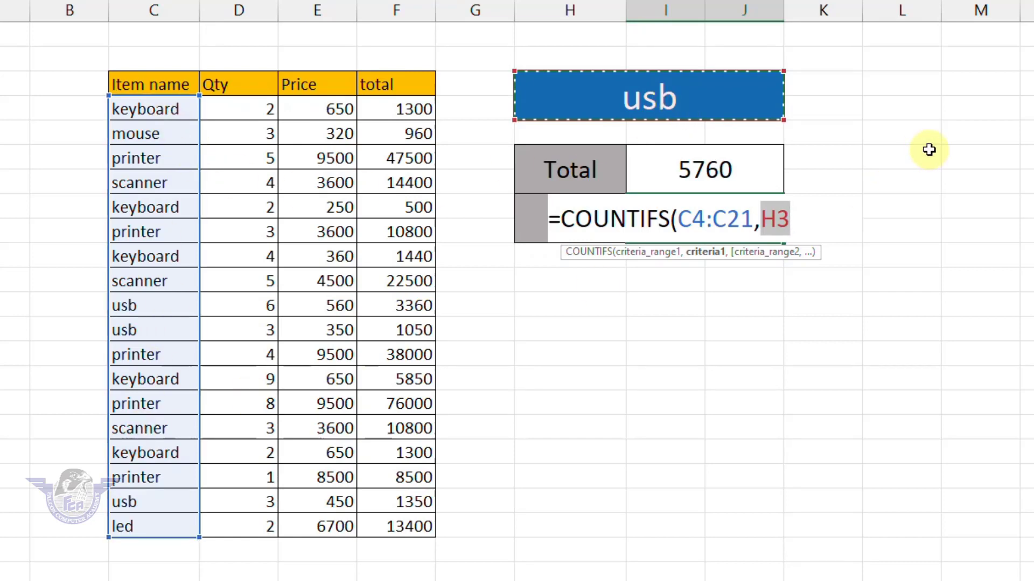
type(")")
key("Return")
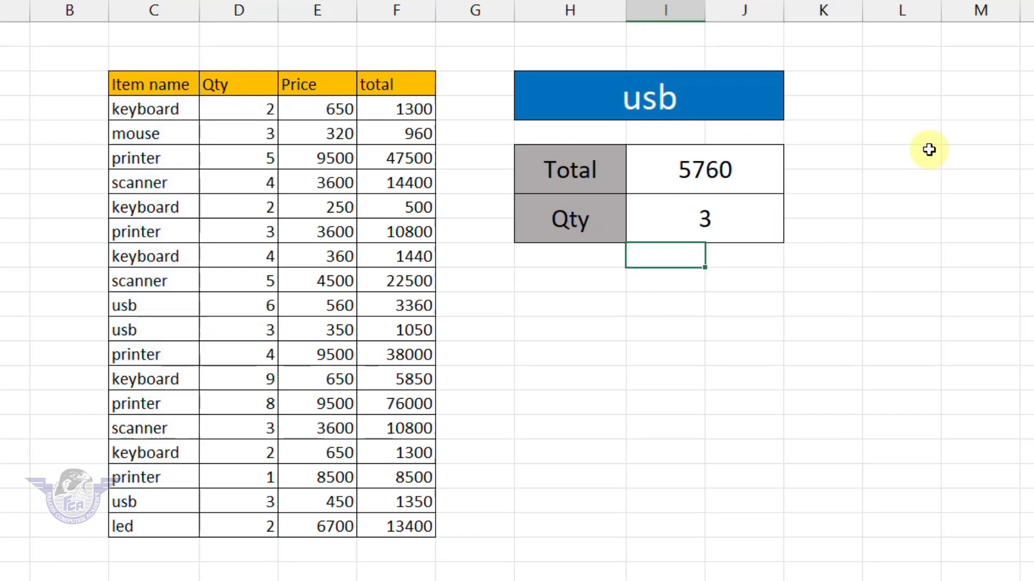
key("Up")
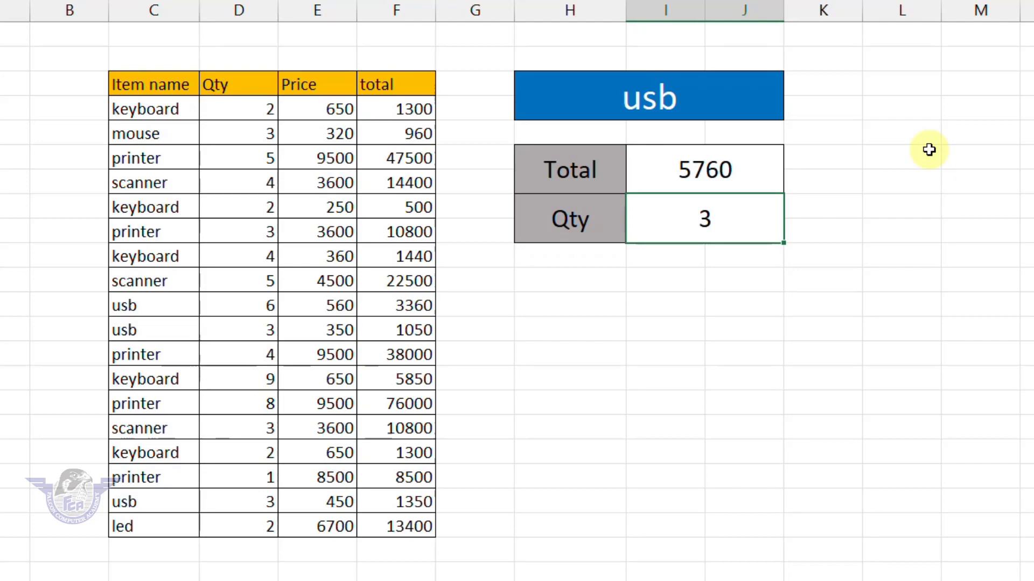
- Start a new formula-based conditional formatting rule for the item table's data range C4:F21
left_click(654, 95)
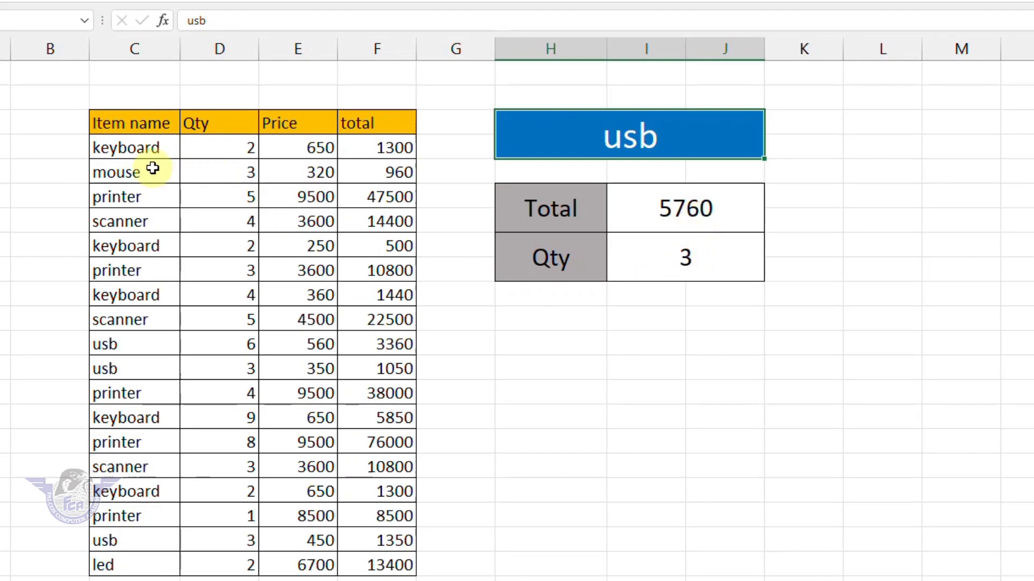
left_click_drag(134, 144, 377, 418)
left_click_drag(372, 460, 408, 556)
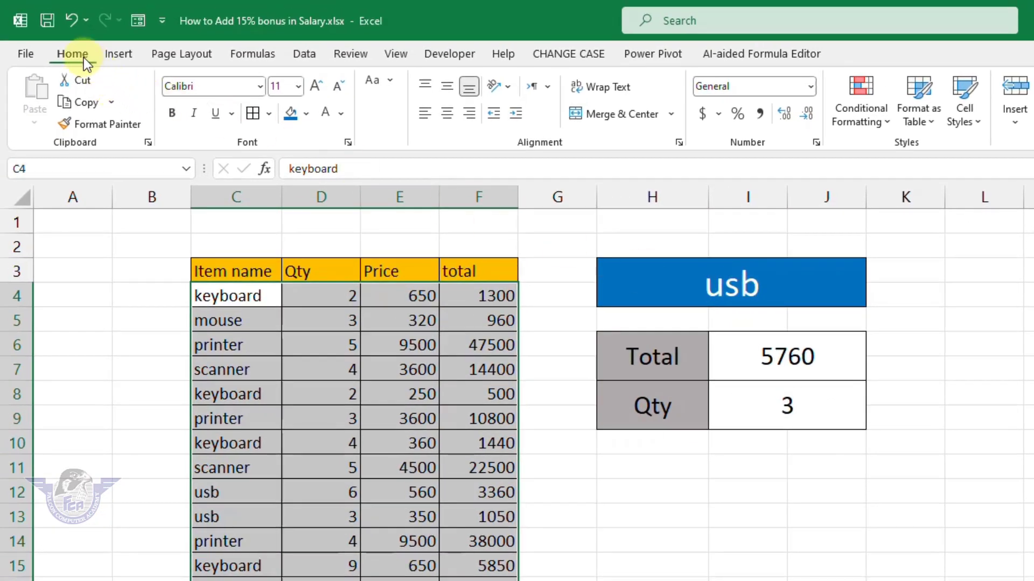
left_click(861, 114)
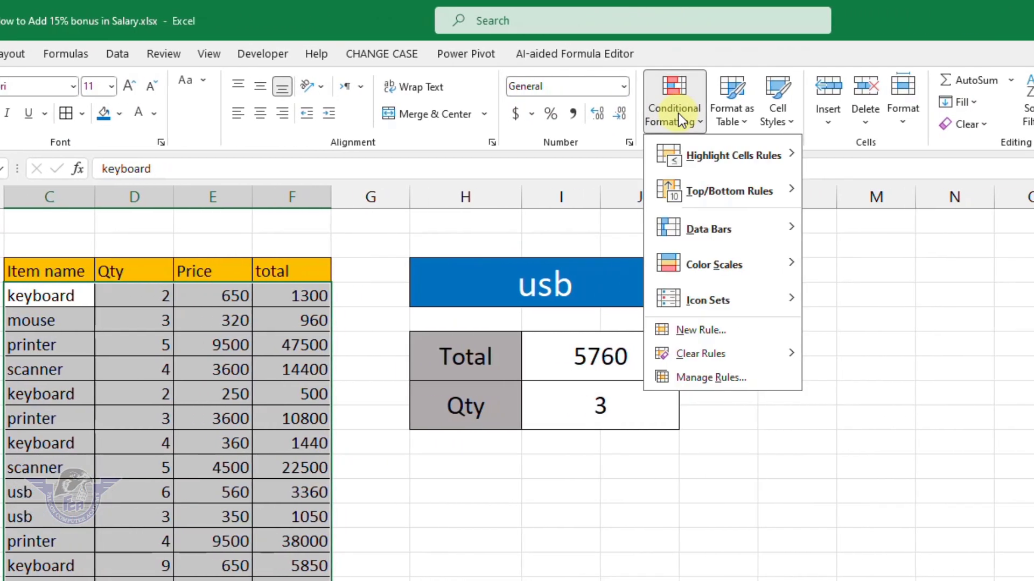
left_click(699, 330)
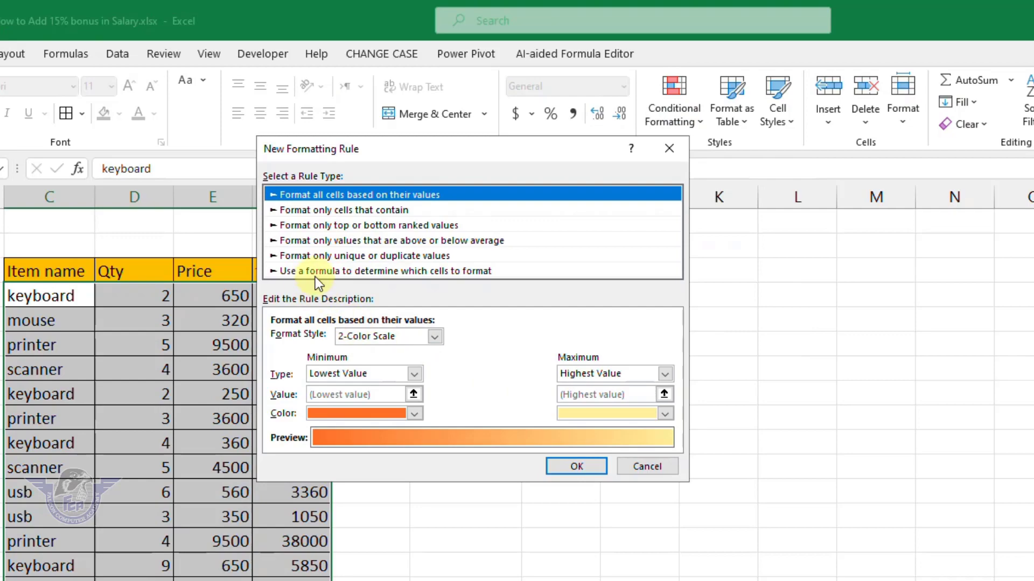
left_click(335, 273)
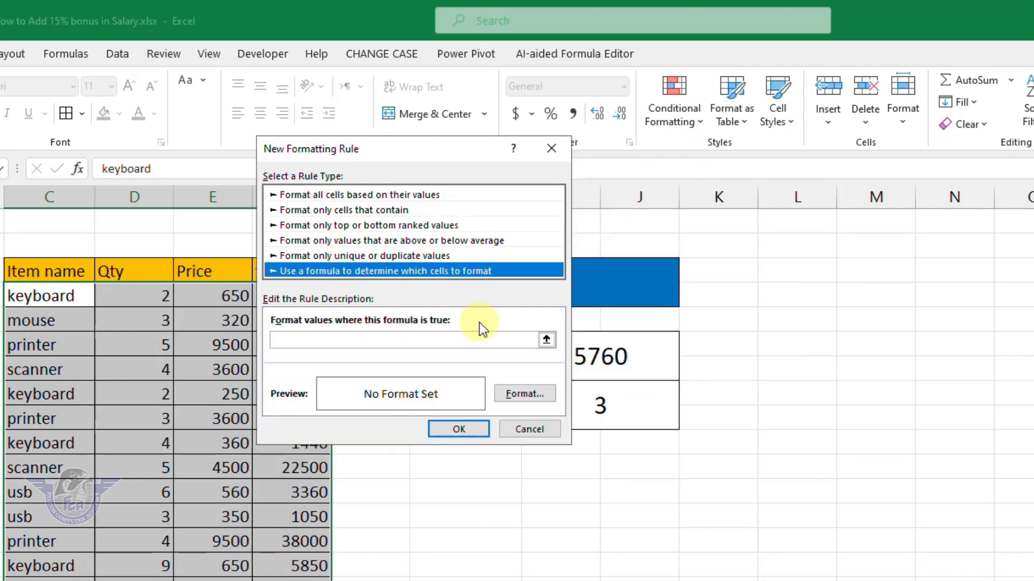
left_click(401, 338)
left_click_drag(403, 153, 479, 423)
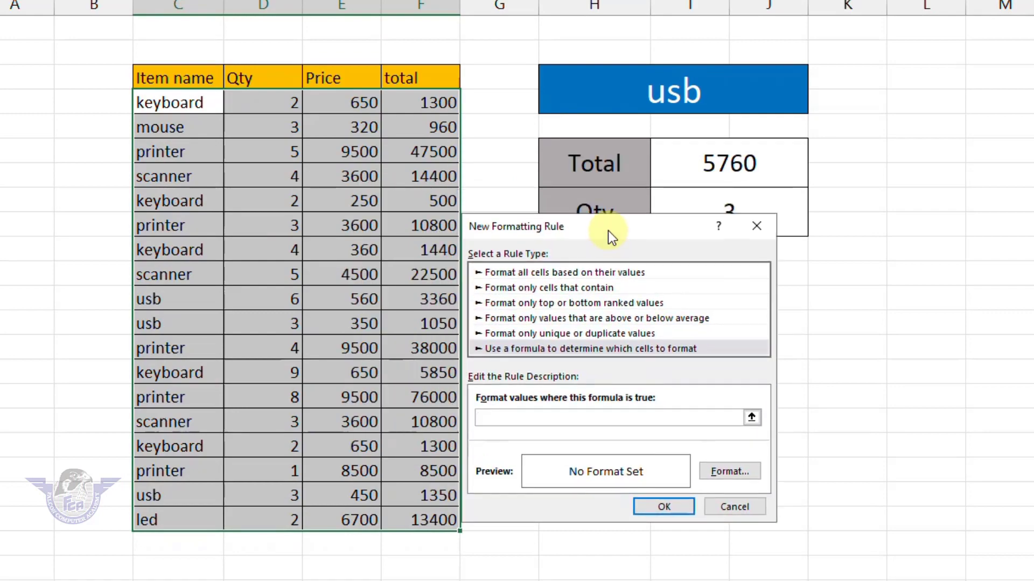
left_click_drag(608, 231, 562, 220)
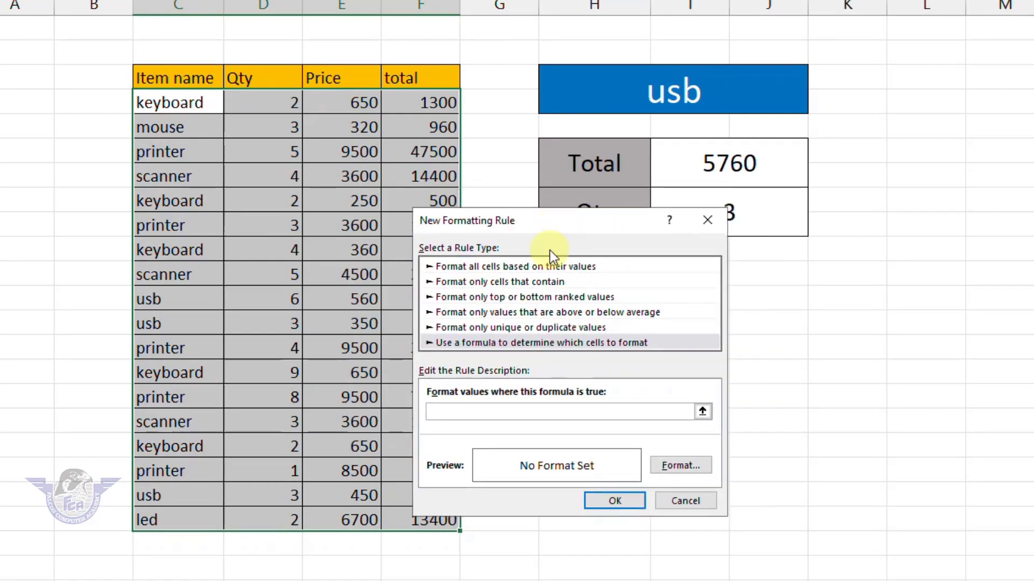
- Enter =$C4=$H$3 as the formatting rule's formula to match item names with the blue cell
type("=")
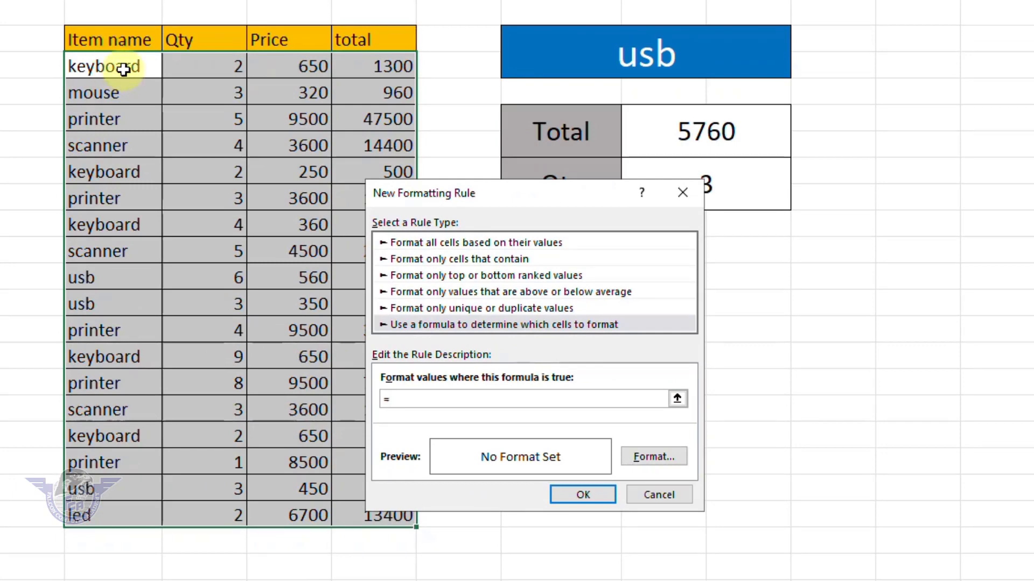
left_click(124, 69)
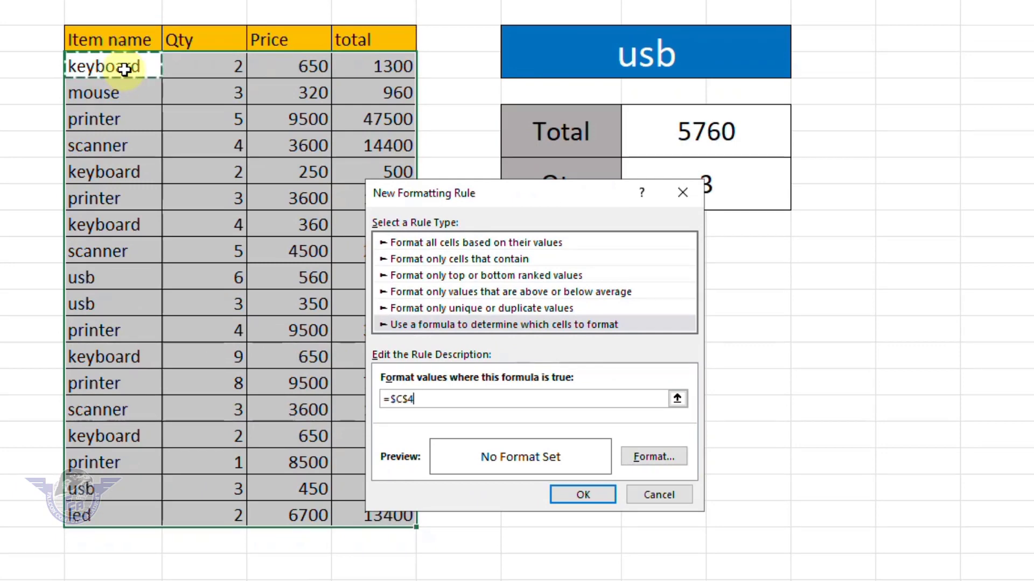
key("F4")
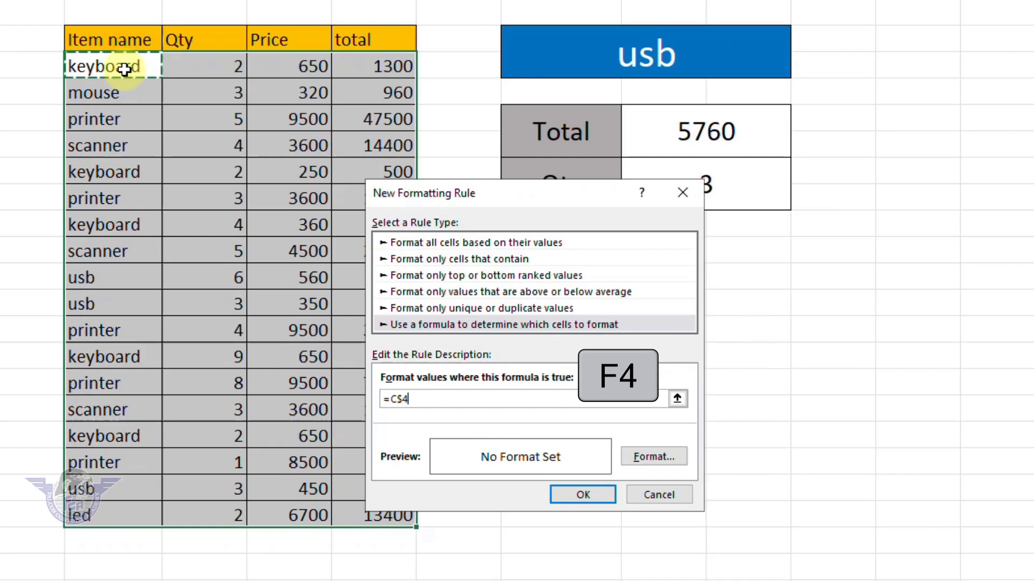
key("F4")
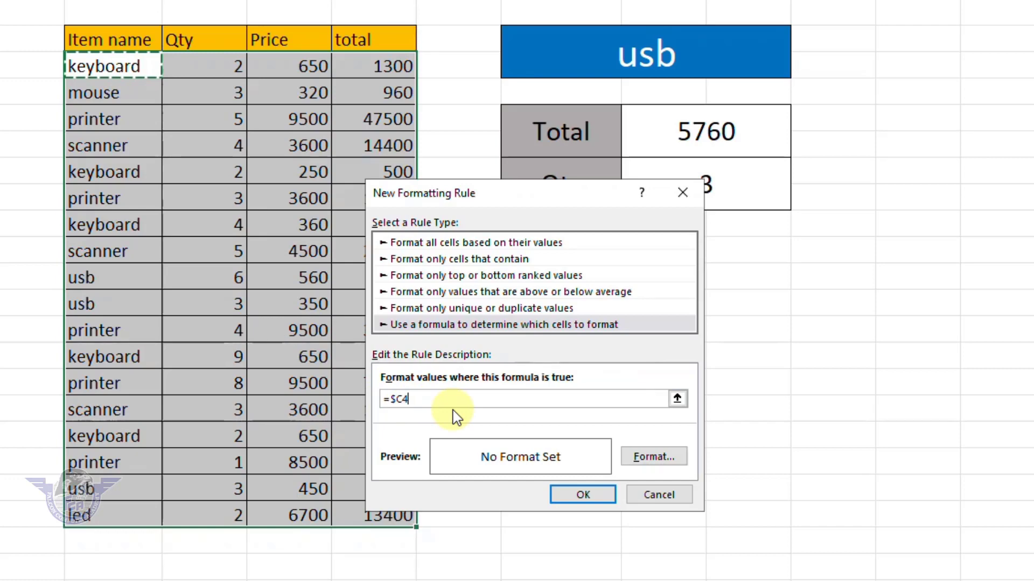
type("=")
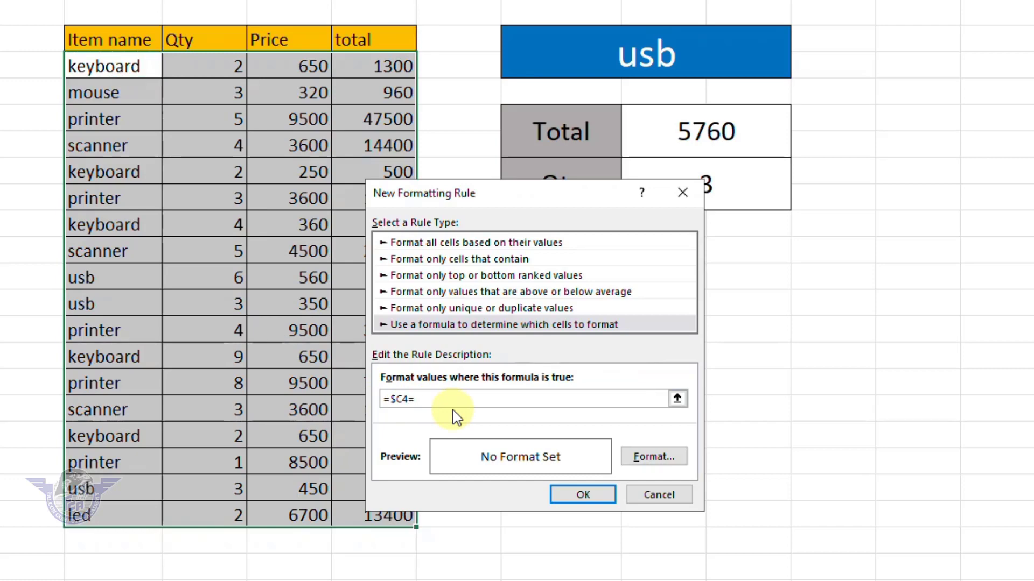
left_click(644, 53)
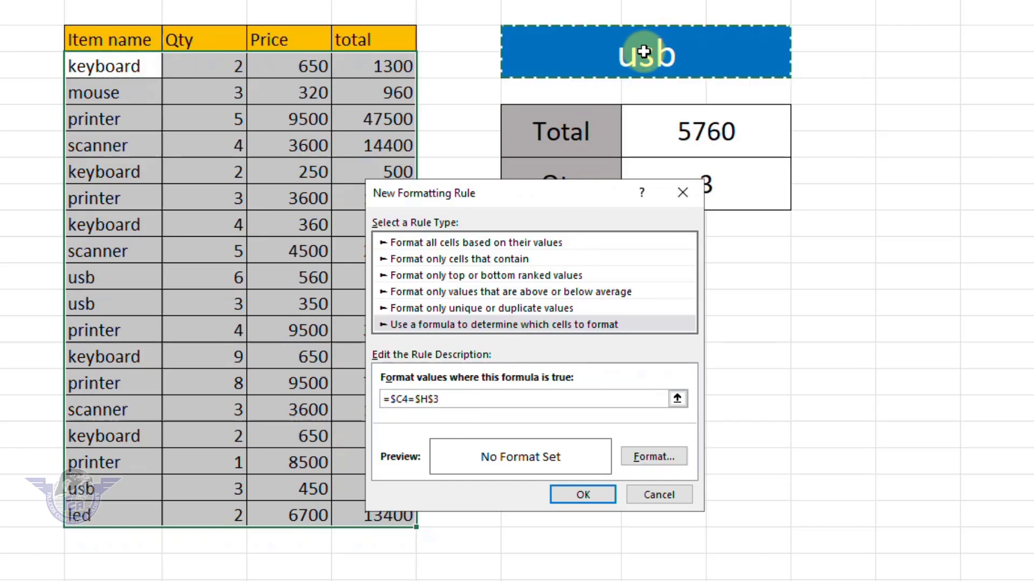
- Format the rule's matching rows with a blue fill and bold white font, and apply the rule
left_click(670, 459)
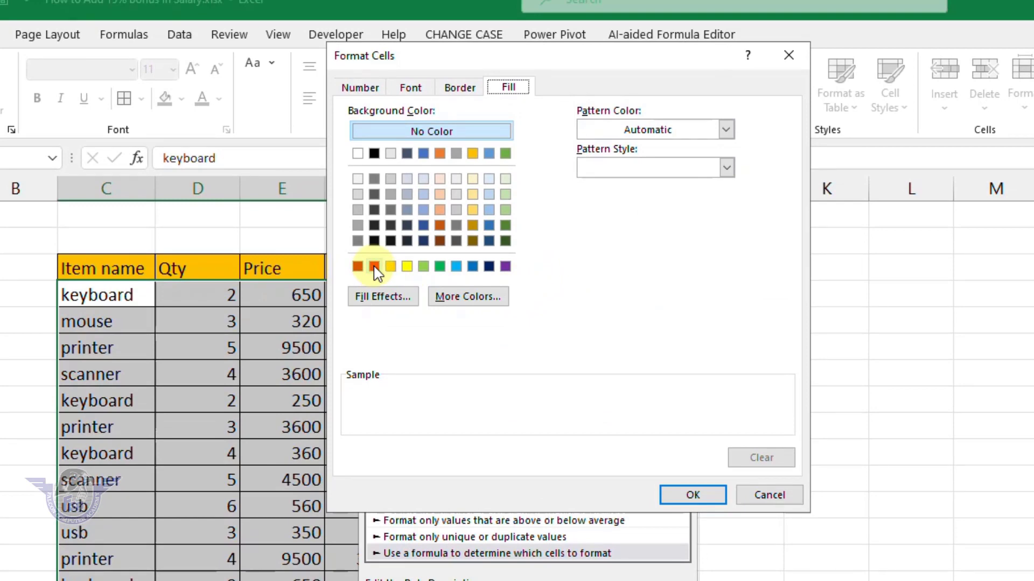
left_click(472, 266)
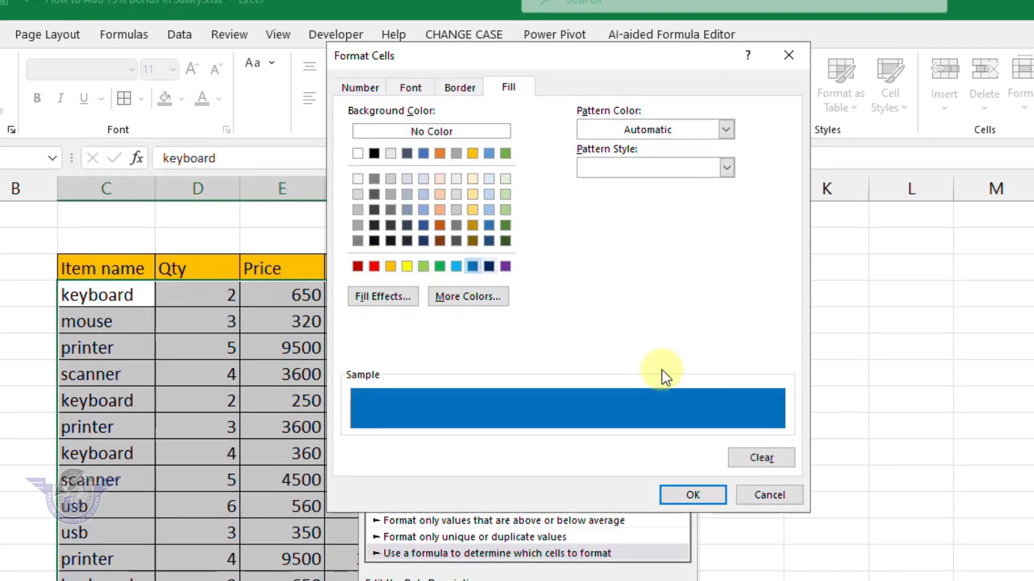
left_click(410, 88)
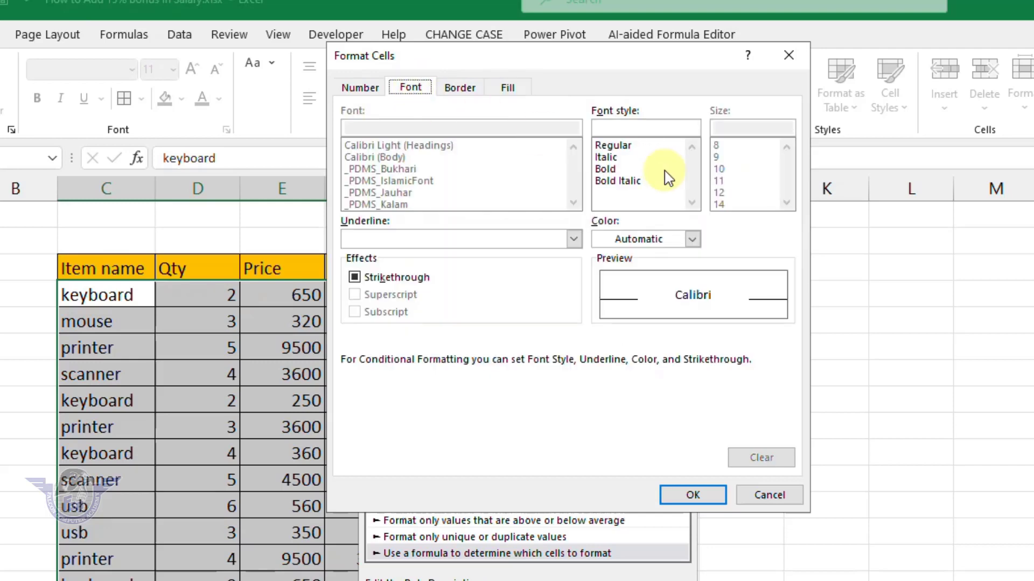
left_click(607, 169)
left_click(631, 240)
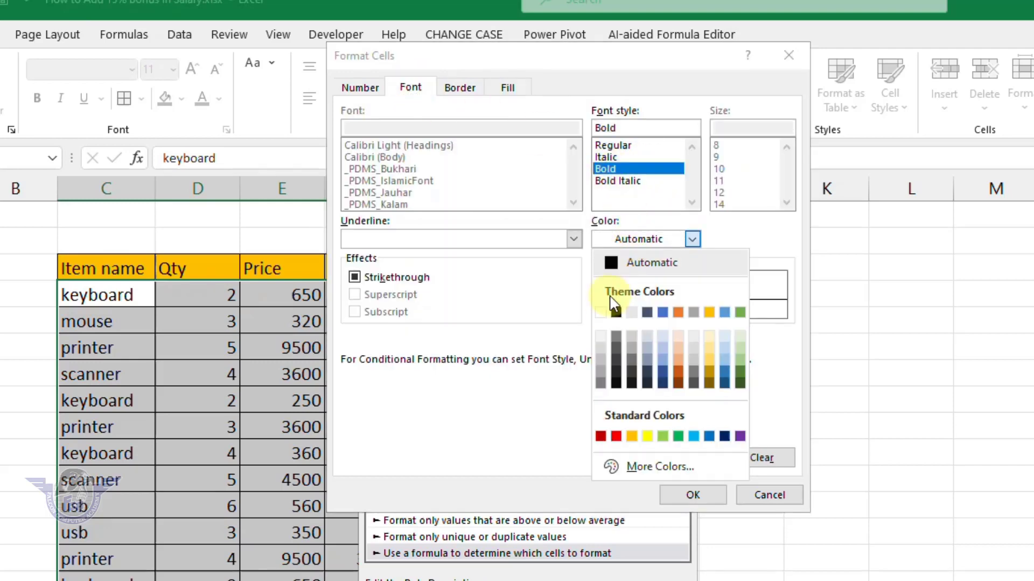
left_click(600, 313)
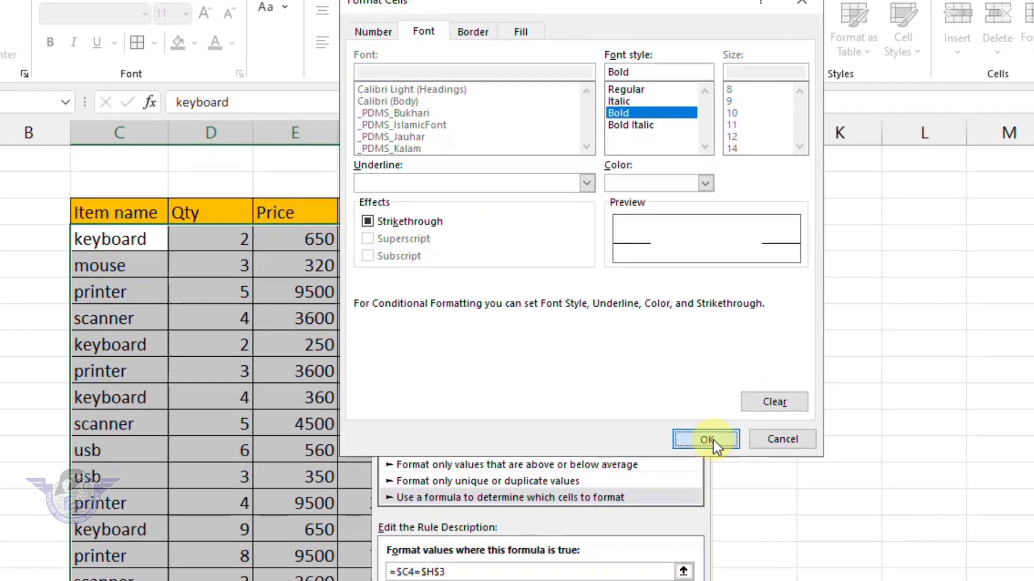
left_click(709, 492)
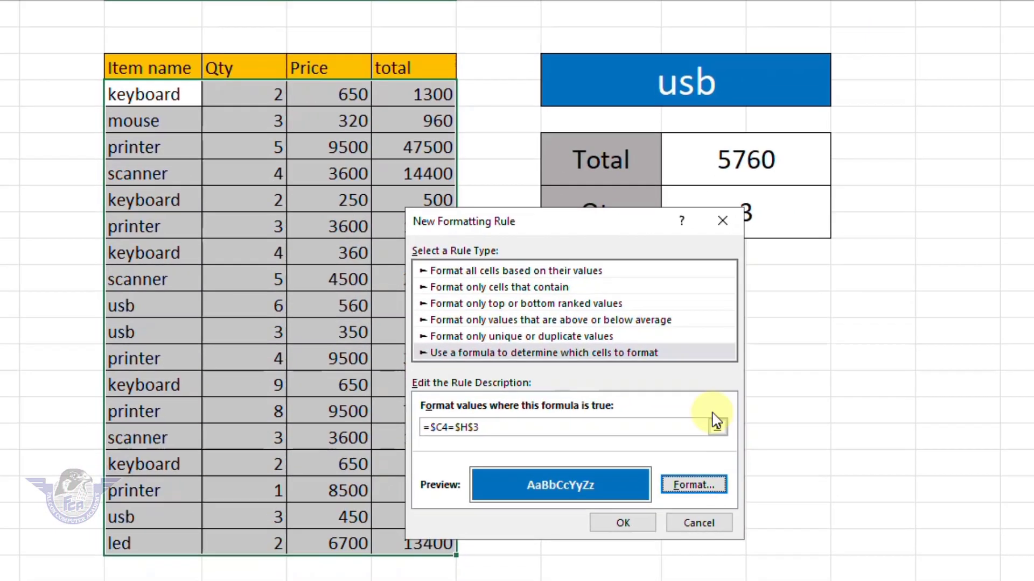
left_click(633, 523)
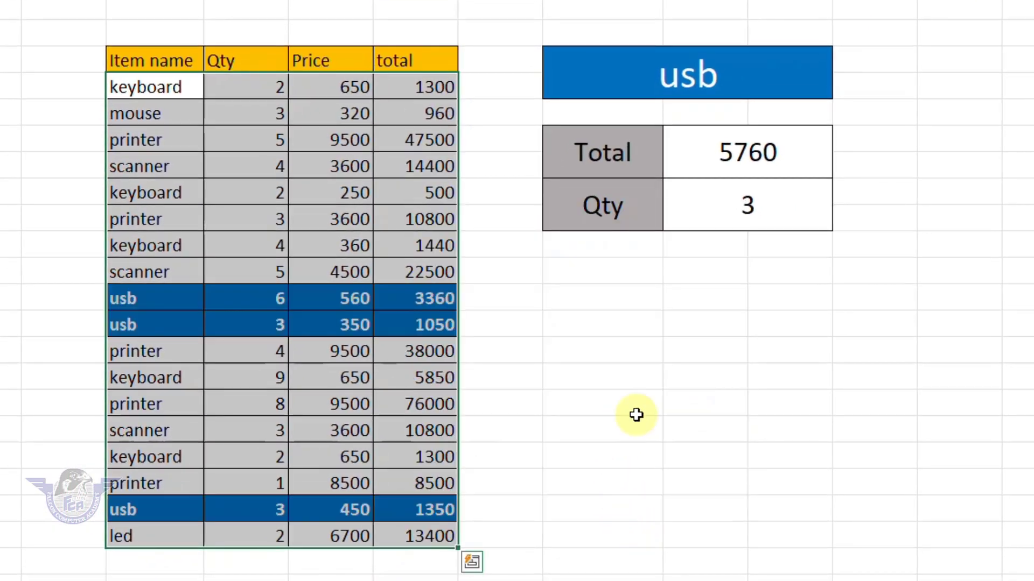
left_click(718, 371)
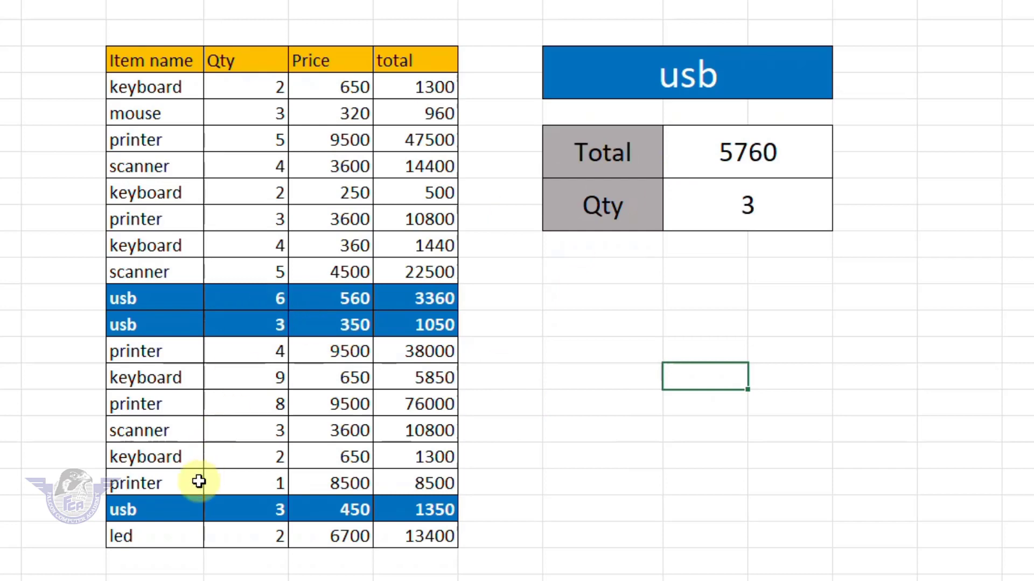
- Enter printer as the item name in the blue cell H3
left_click(699, 72)
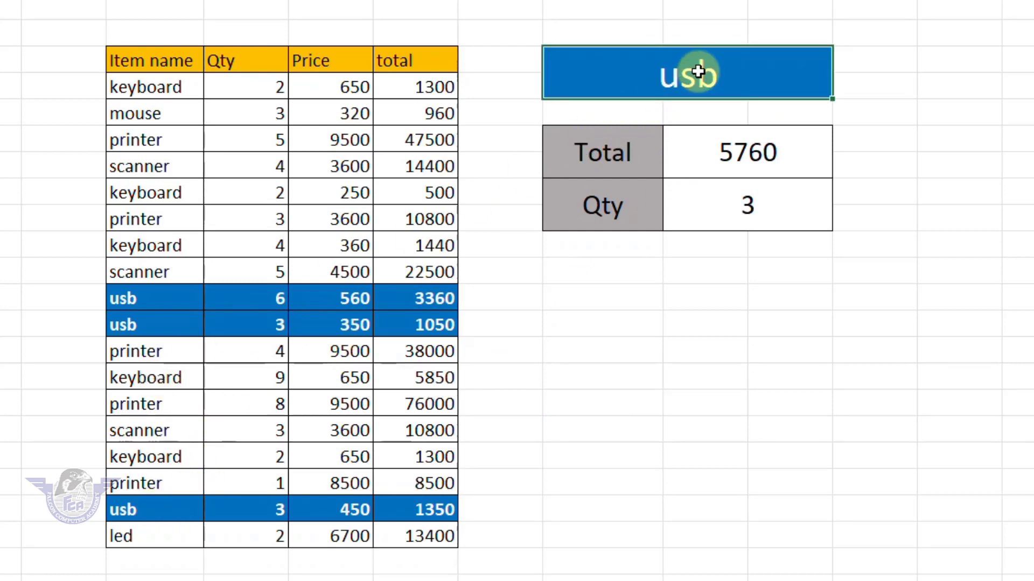
type("printer")
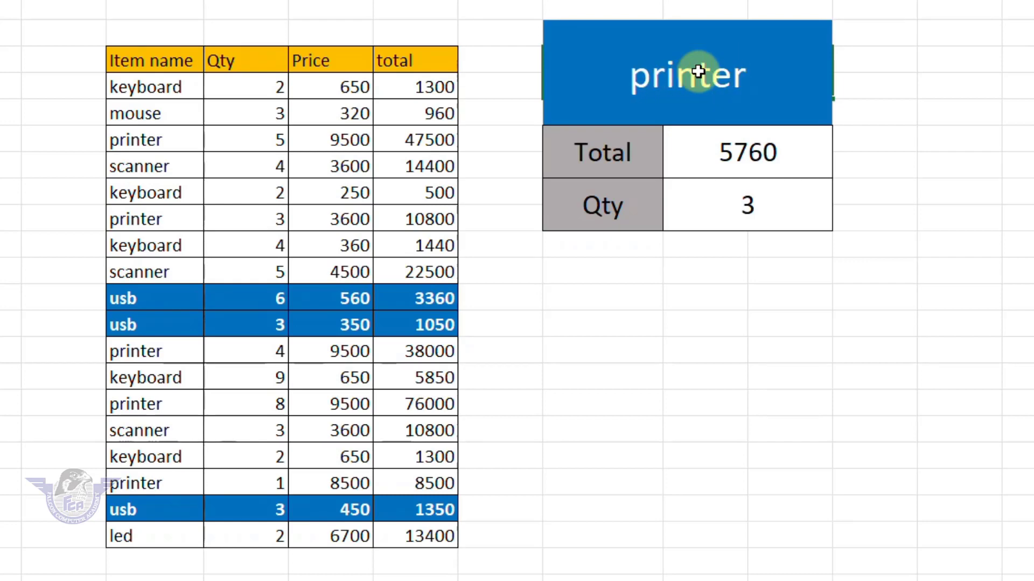
key("Return")
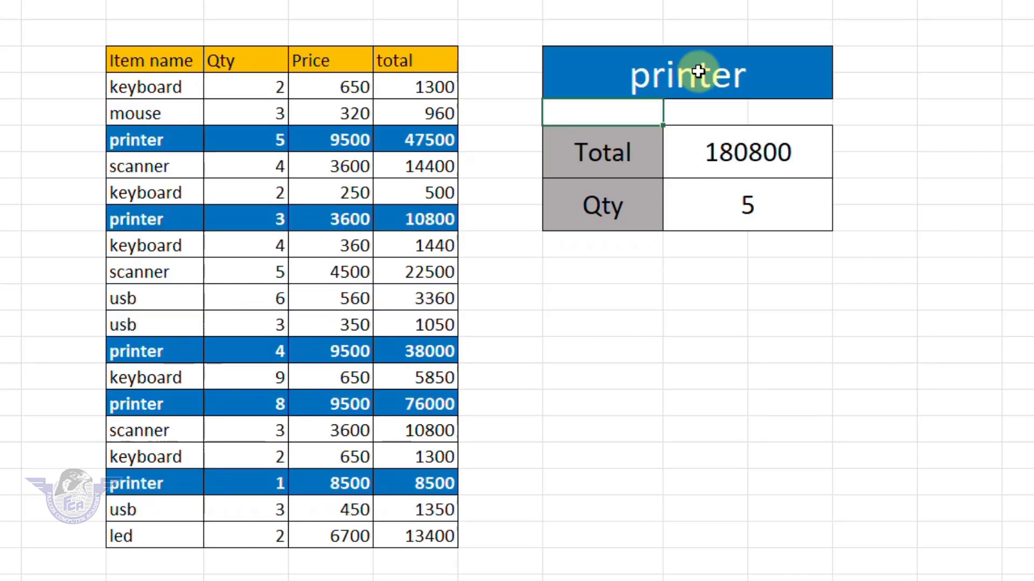
- Replace the item name in the blue cell H3 with scanner
left_click(745, 70)
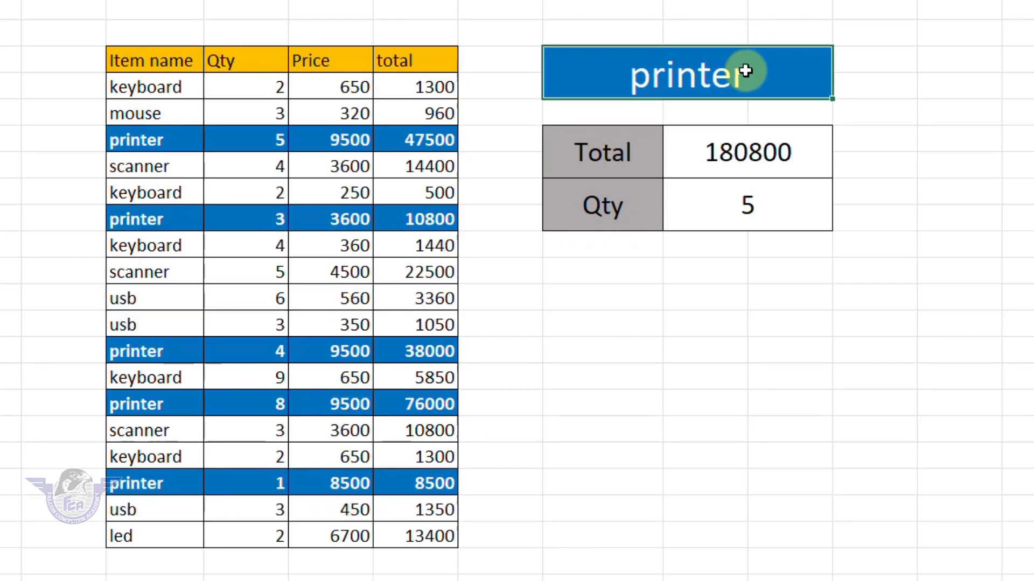
type("us")
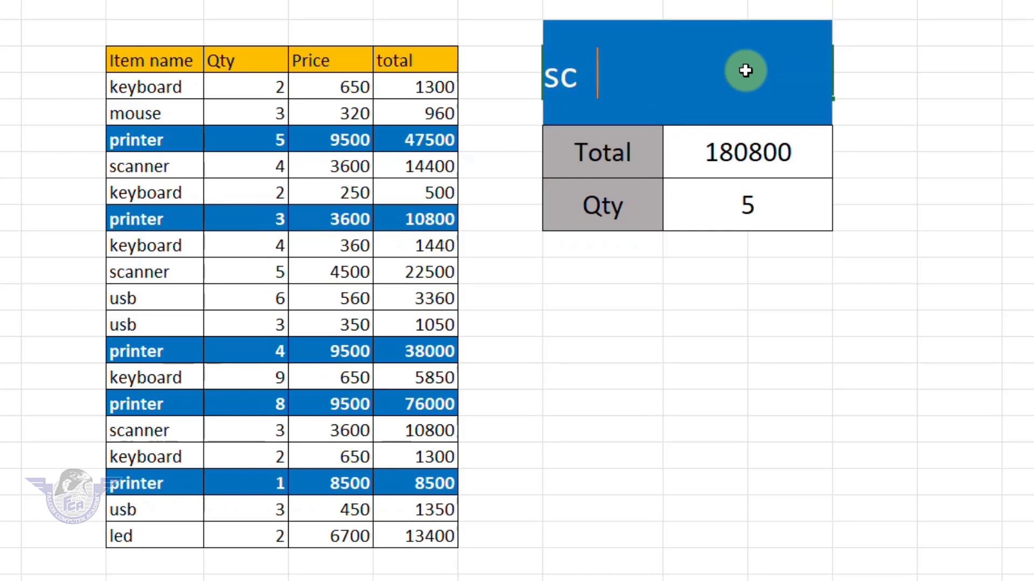
type("anner")
key("Return")
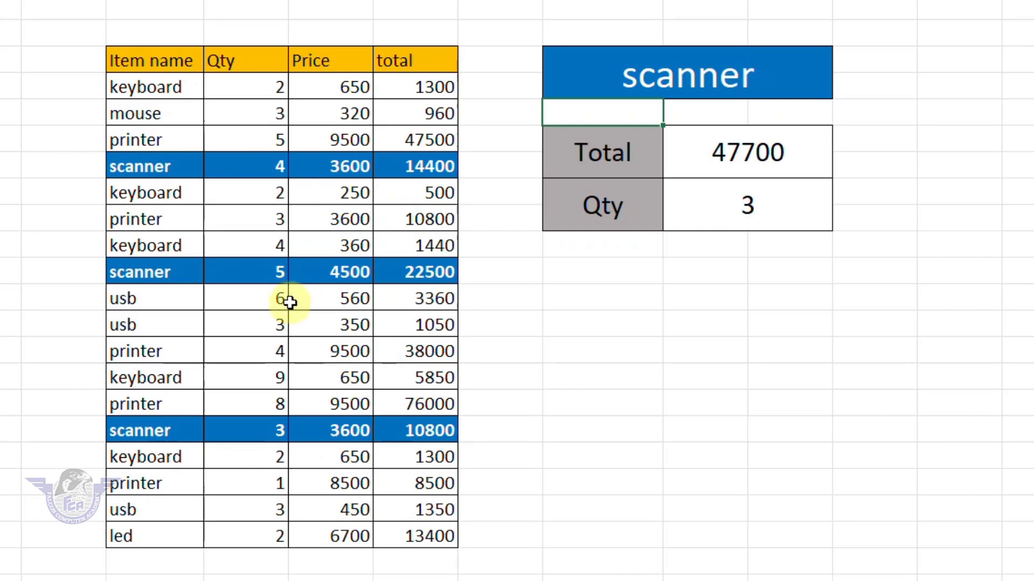